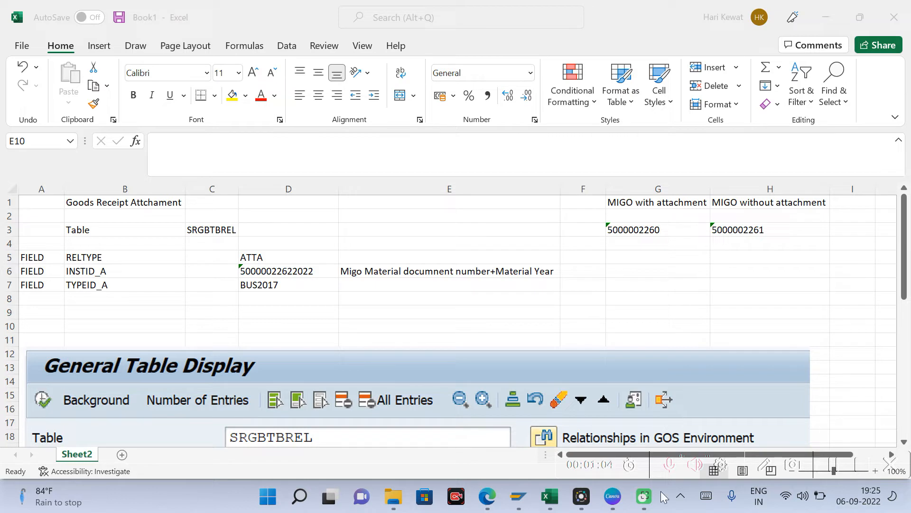
- Examine the worksheet's material document numbers listed under MIGO with attachment and MIGO without attachment
{"action": "left_click", "coordinate": [641, 231]}
{"action": "left_click", "coordinate": [642, 232]}
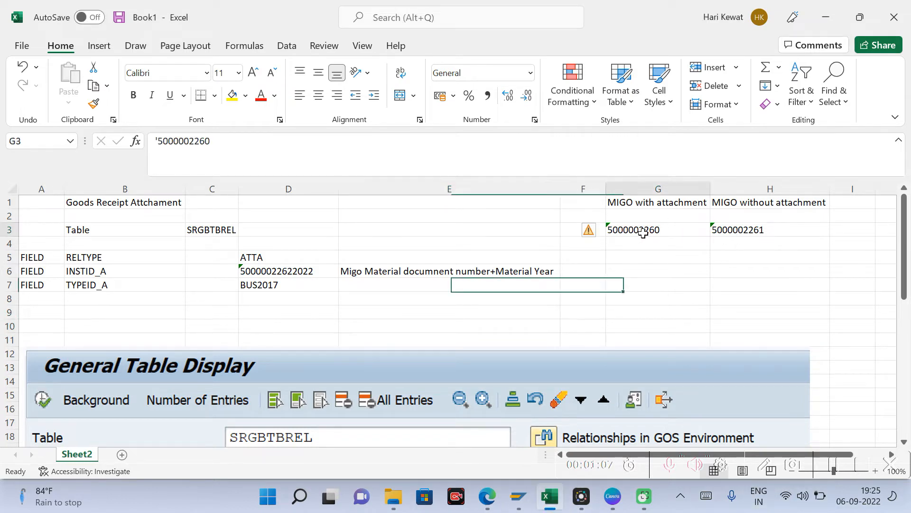
{"action": "left_click", "coordinate": [727, 232]}
{"action": "left_click", "coordinate": [650, 230]}
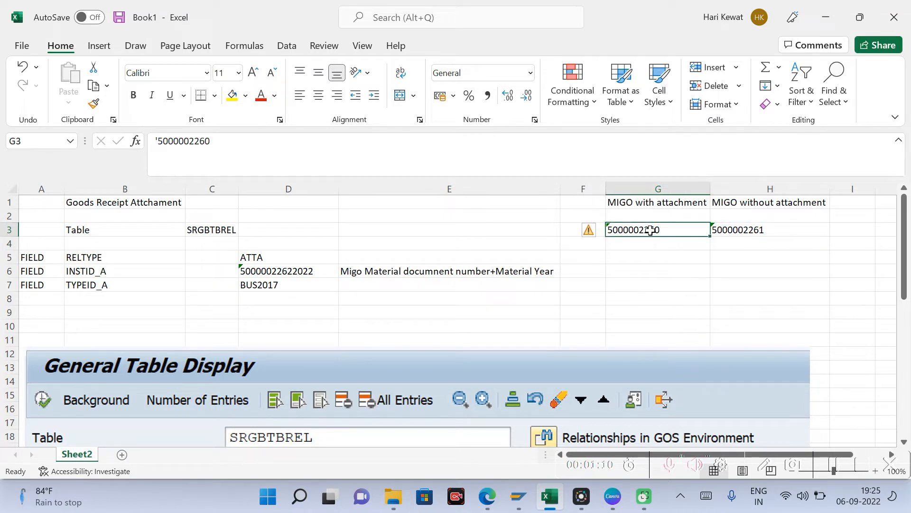
{"action": "left_click", "coordinate": [733, 232]}
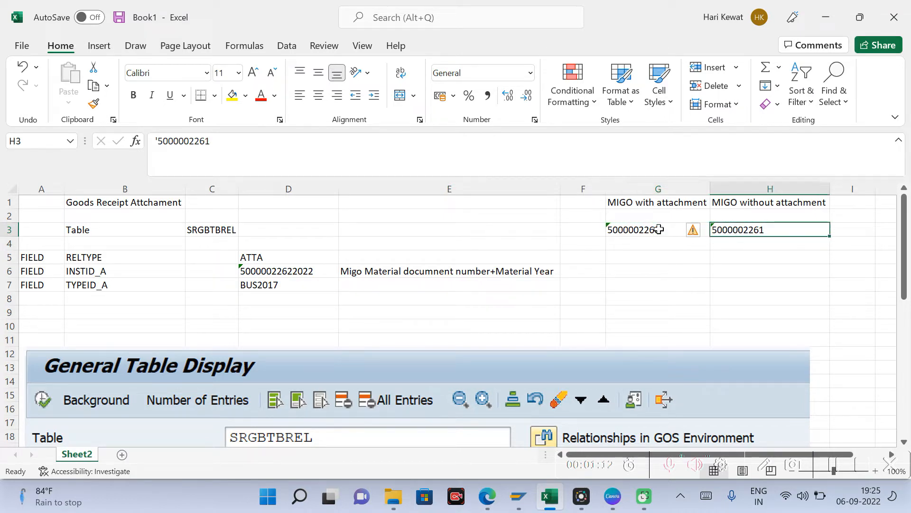
{"action": "left_click", "coordinate": [626, 229]}
{"action": "left_click", "coordinate": [656, 202]}
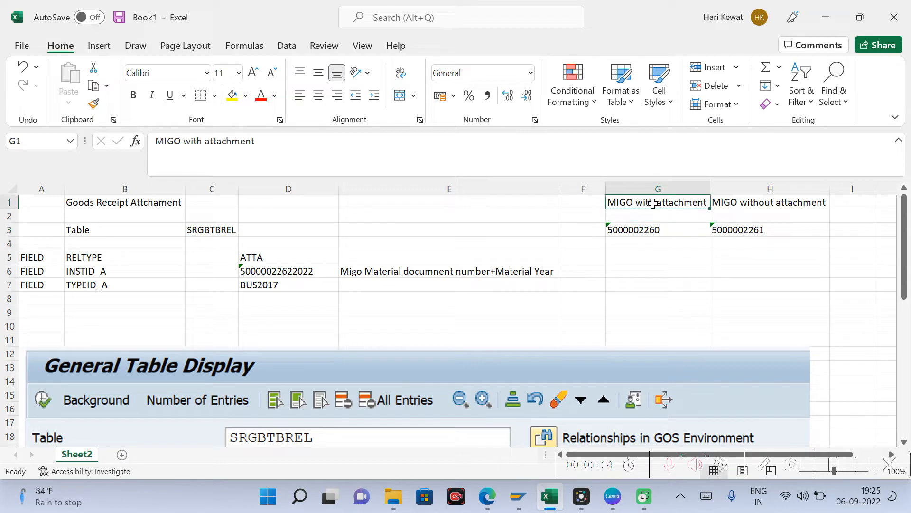
{"action": "left_click", "coordinate": [645, 228]}
{"action": "left_click", "coordinate": [750, 228]}
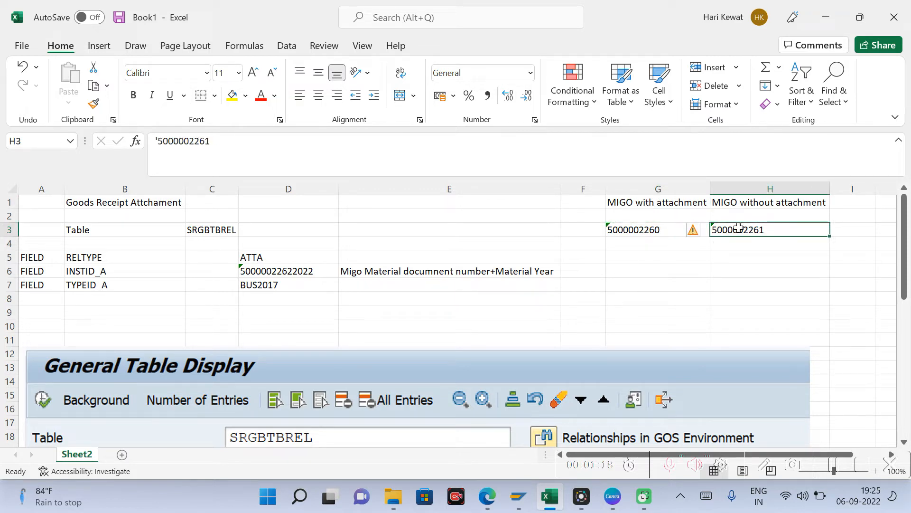
{"action": "left_click", "coordinate": [667, 233]}
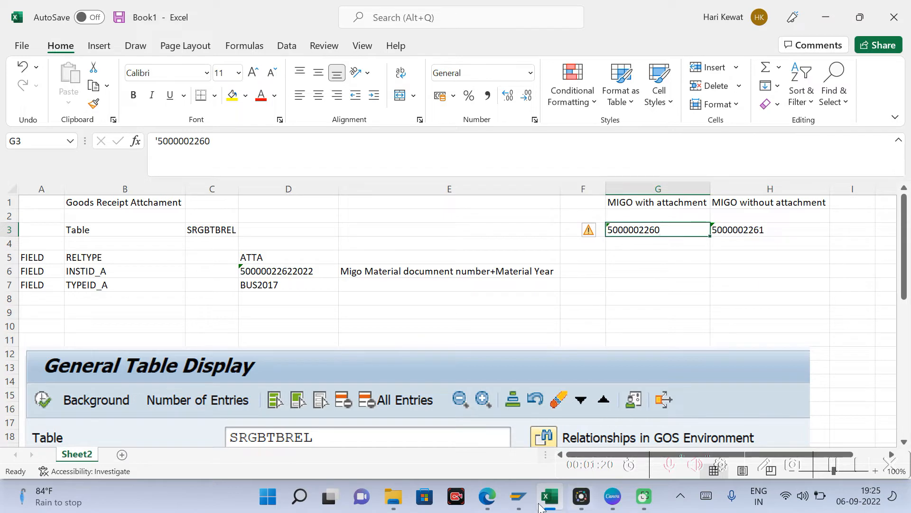
{"action": "mouse_move", "coordinate": [518, 496]}
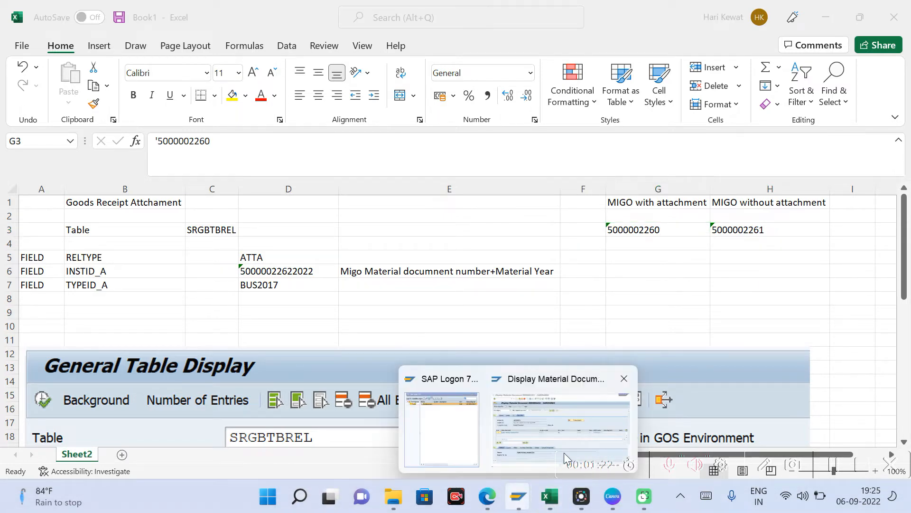
{"action": "left_click", "coordinate": [555, 436]}
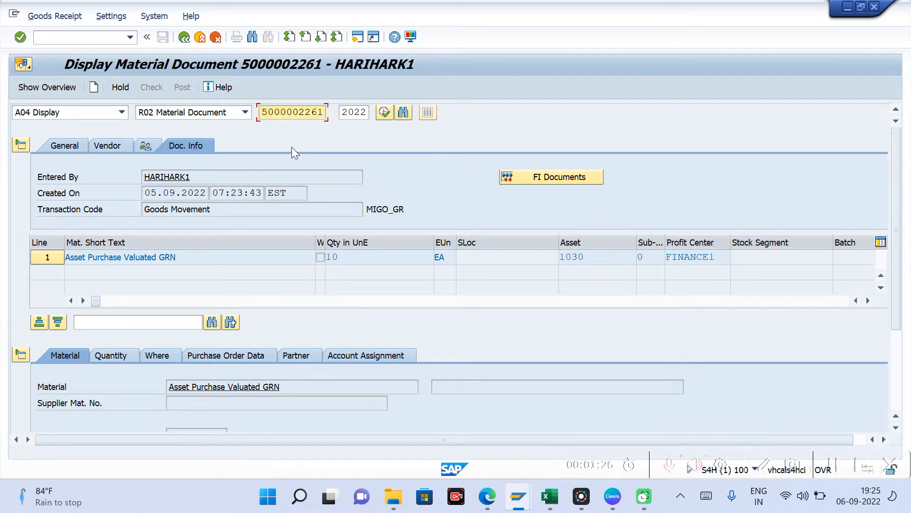
{"action": "left_click_drag", "start_coordinate": [262, 113], "coordinate": [323, 114]}
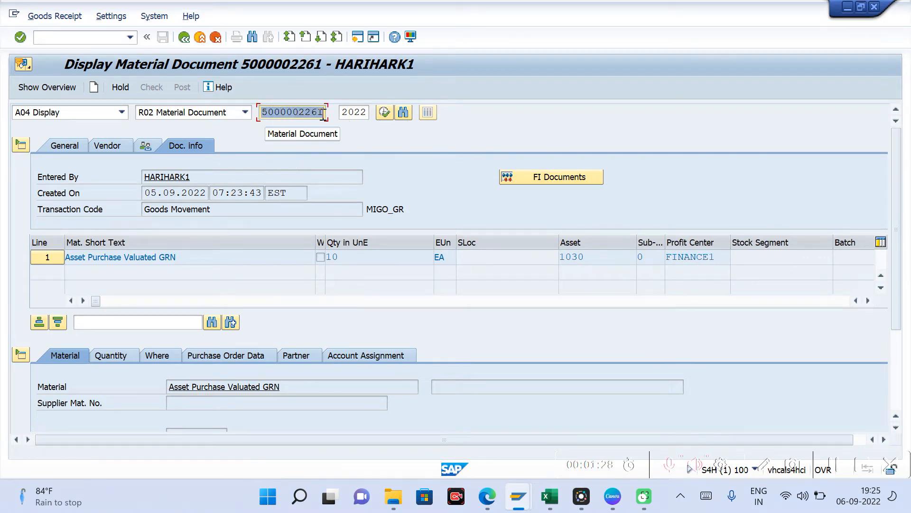
{"action": "type", "text": "5000002260"}
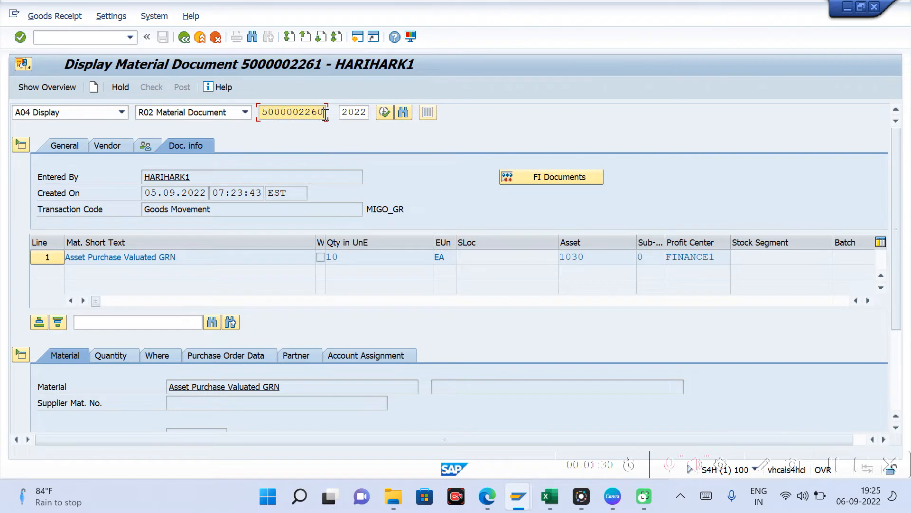
{"action": "key", "text": "Return"}
{"action": "left_click", "coordinate": [30, 68]}
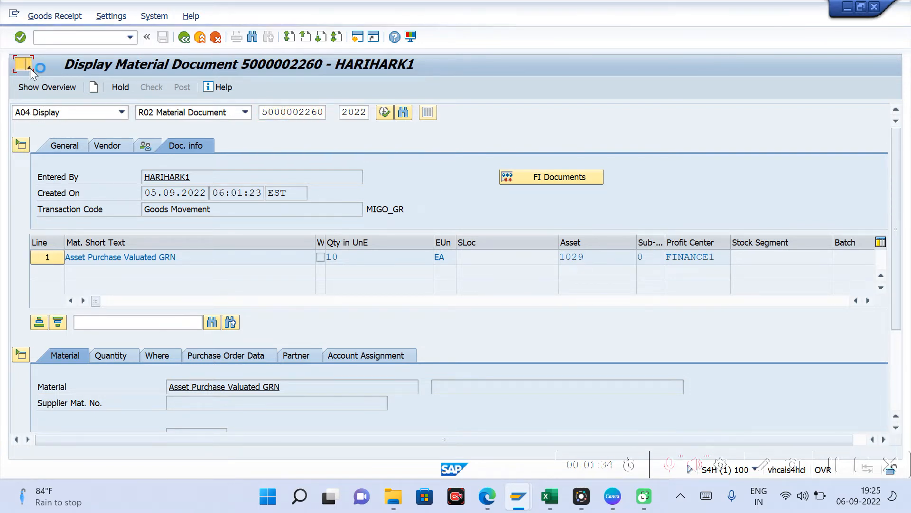
{"action": "mouse_move", "coordinate": [155, 80]}
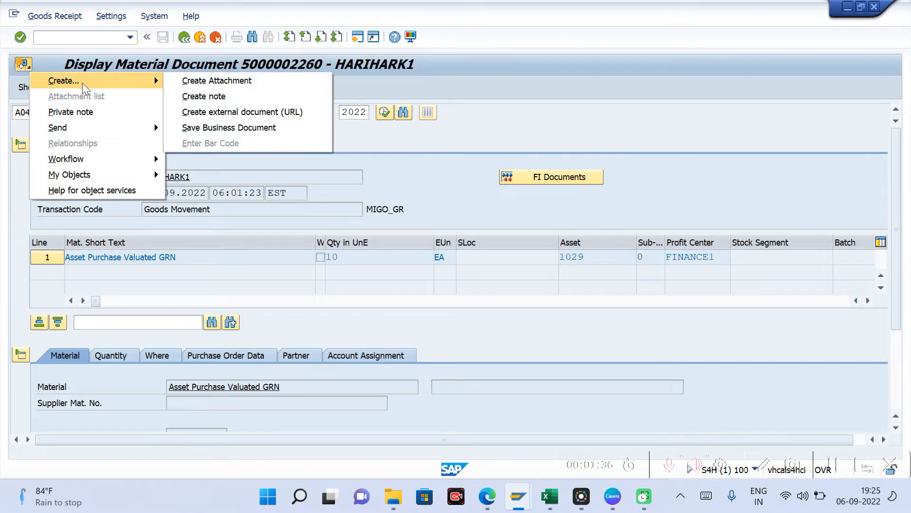
{"action": "left_click", "coordinate": [205, 84]}
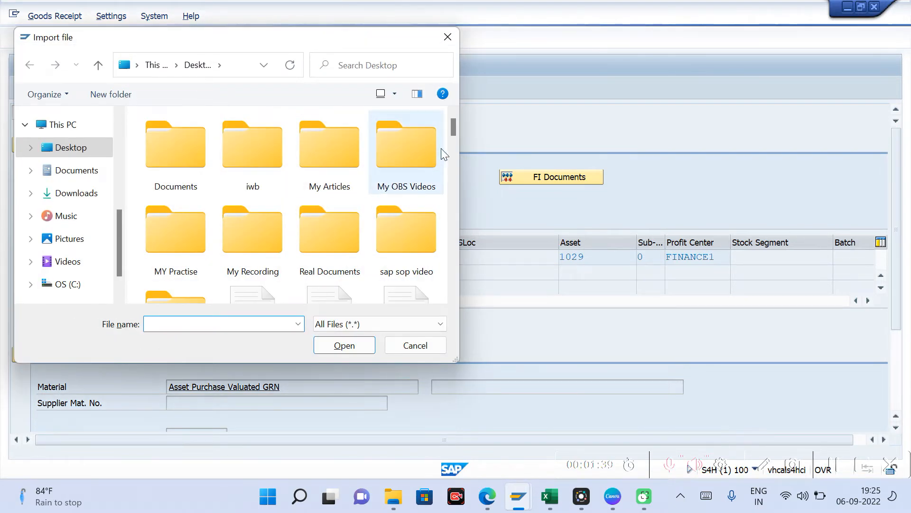
{"action": "left_click_drag", "start_coordinate": [454, 130], "coordinate": [453, 252]}
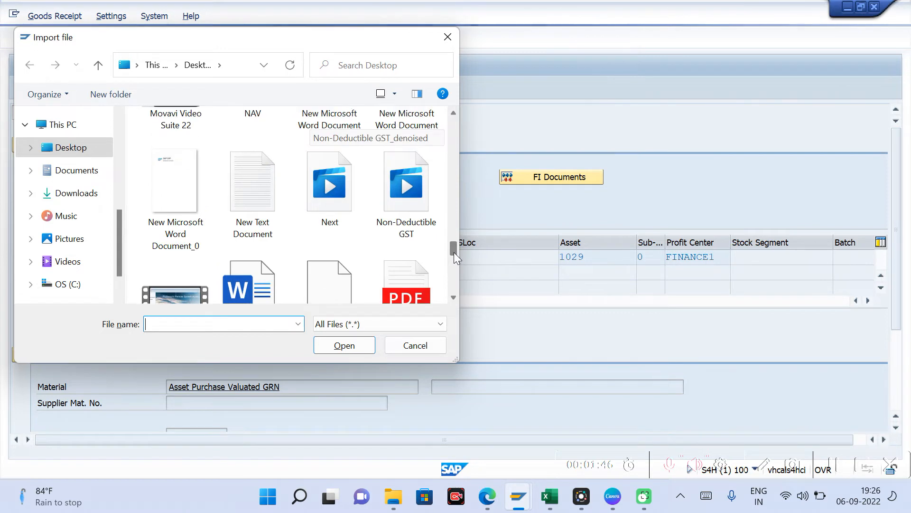
{"action": "left_click", "coordinate": [249, 201]}
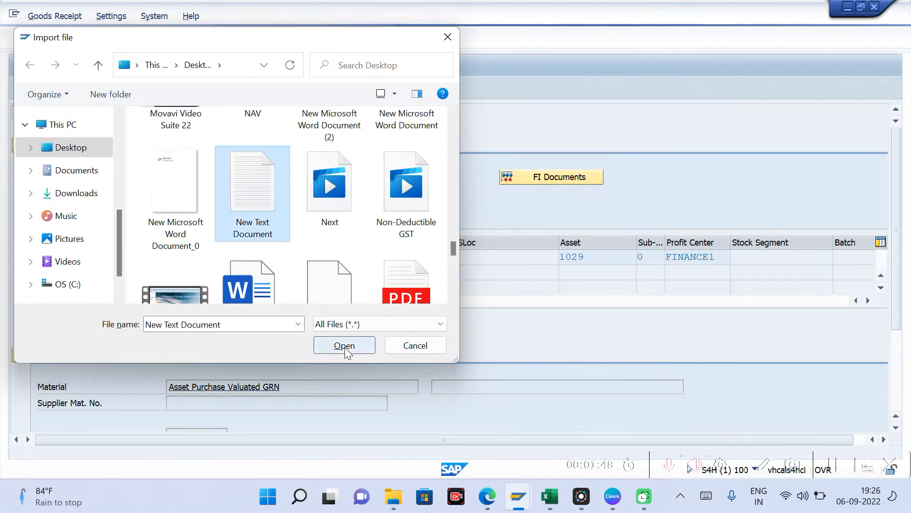
{"action": "left_click", "coordinate": [345, 345]}
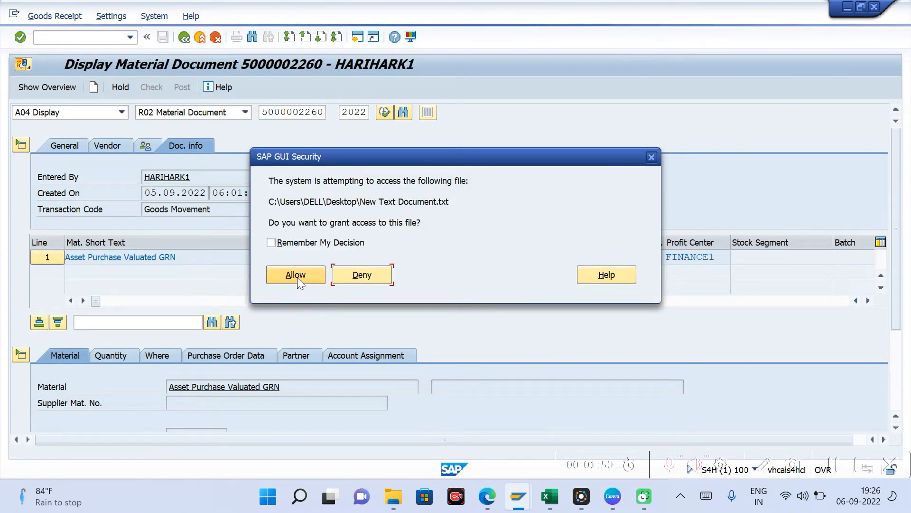
{"action": "left_click", "coordinate": [297, 277]}
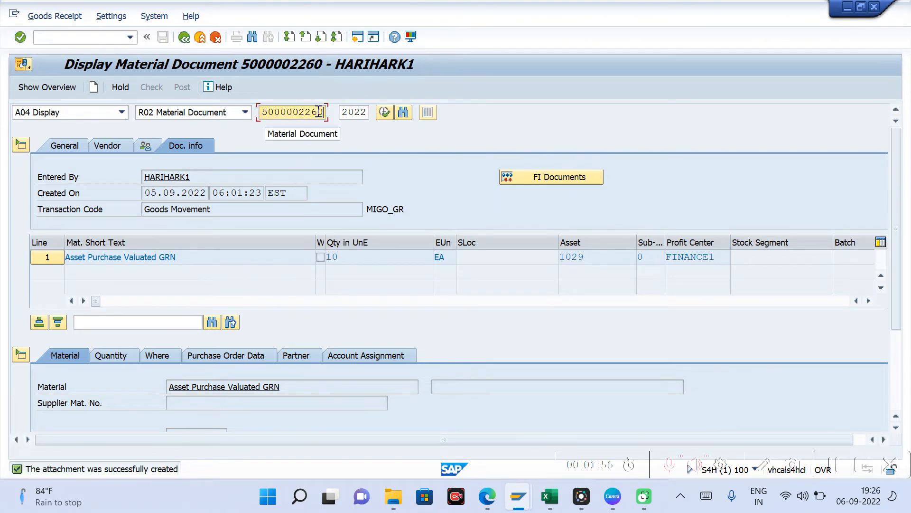
{"action": "left_click_drag", "start_coordinate": [324, 113], "coordinate": [261, 112]}
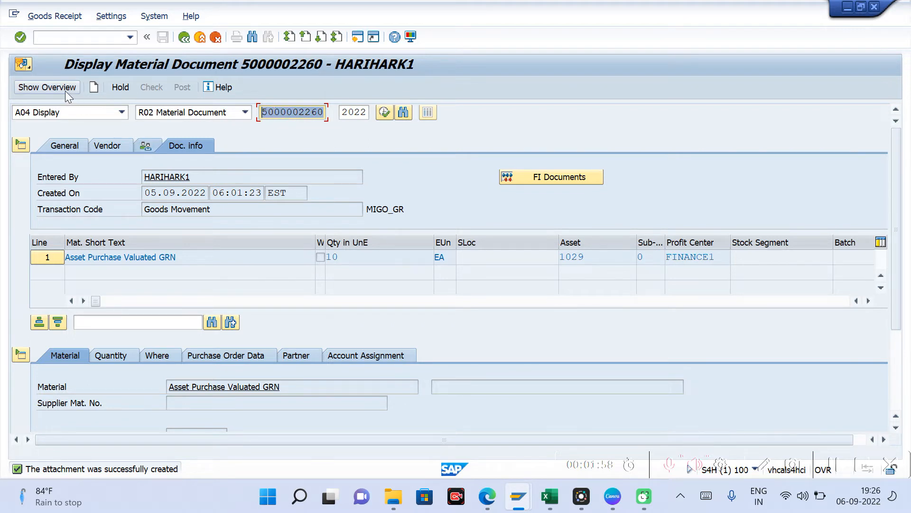
{"action": "left_click", "coordinate": [29, 65]}
{"action": "mouse_move", "coordinate": [155, 80]}
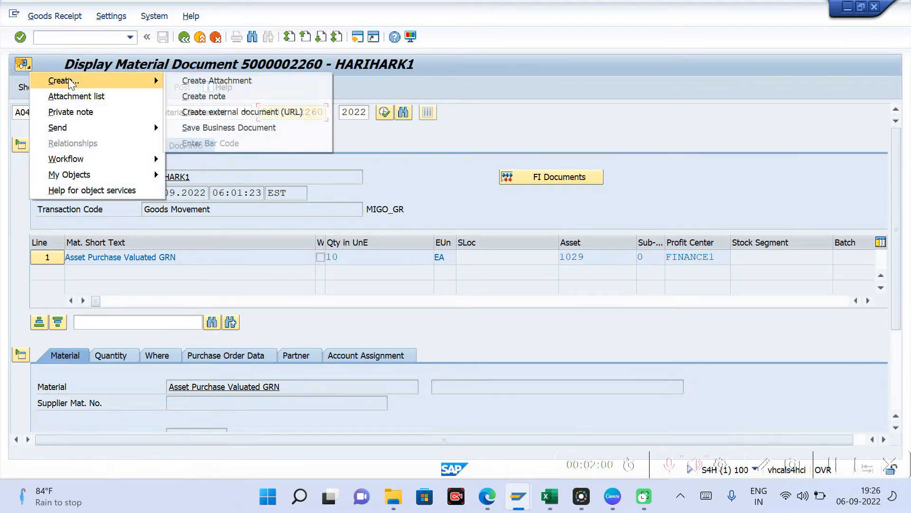
{"action": "left_click", "coordinate": [218, 81]}
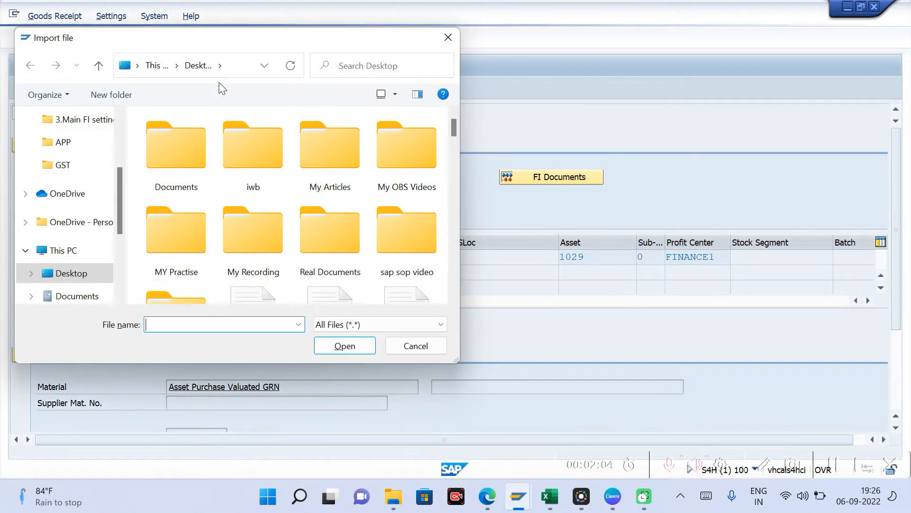
{"action": "left_click", "coordinate": [446, 42]}
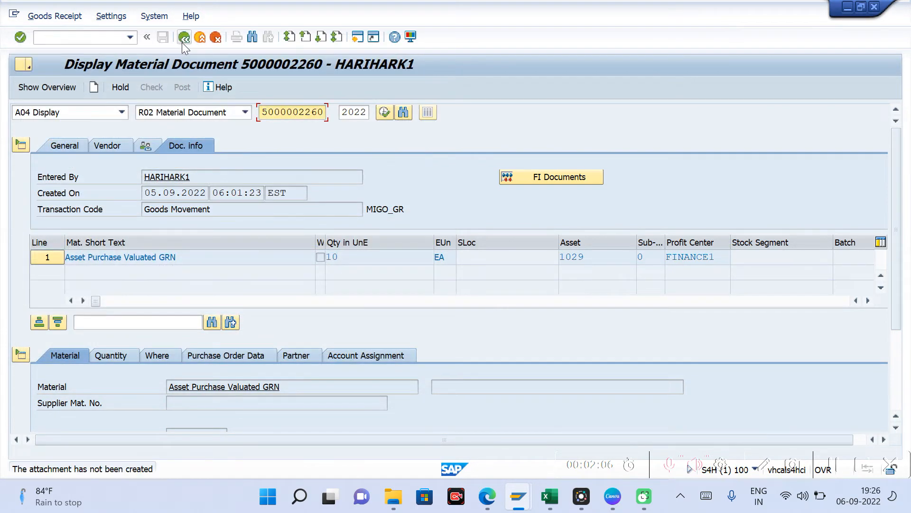
- Leave the material document display and restart transaction migo from SAP Easy Access
{"action": "left_click", "coordinate": [184, 42]}
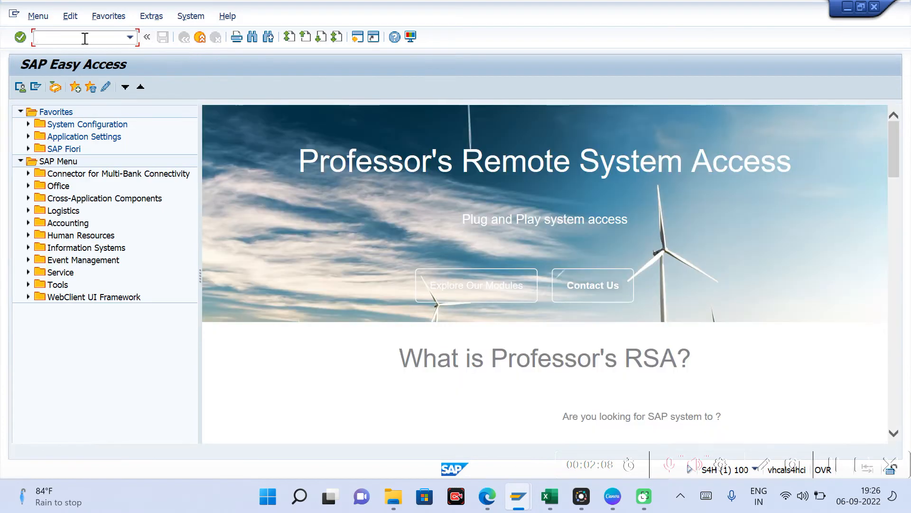
{"action": "type", "text": "migo"}
{"action": "key", "text": "Return"}
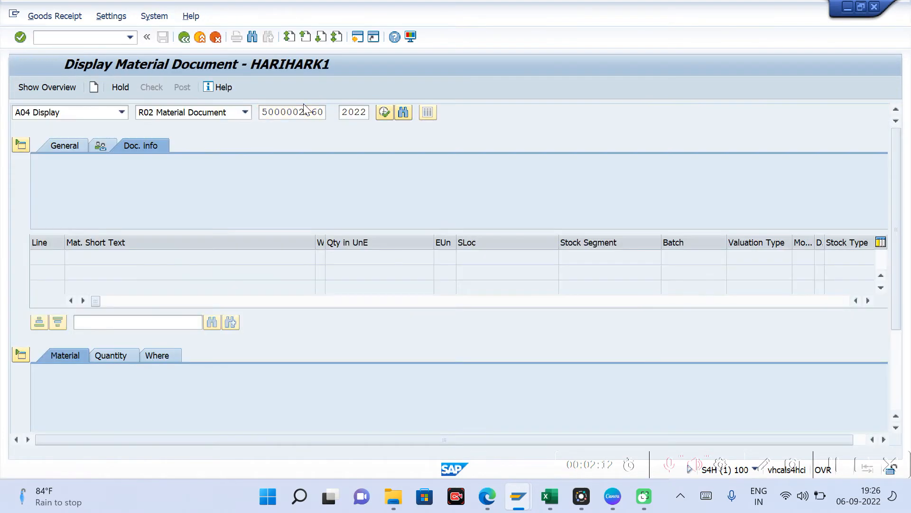
{"action": "left_click", "coordinate": [30, 64]}
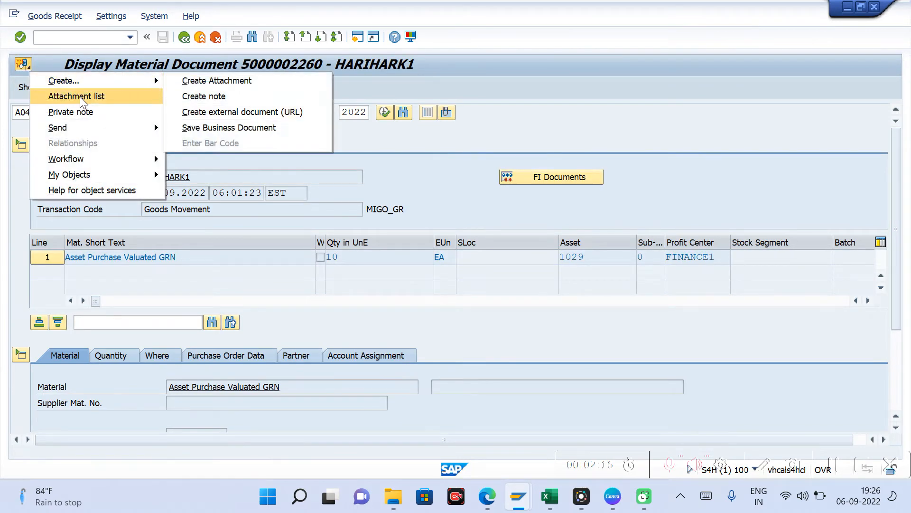
{"action": "left_click", "coordinate": [84, 98]}
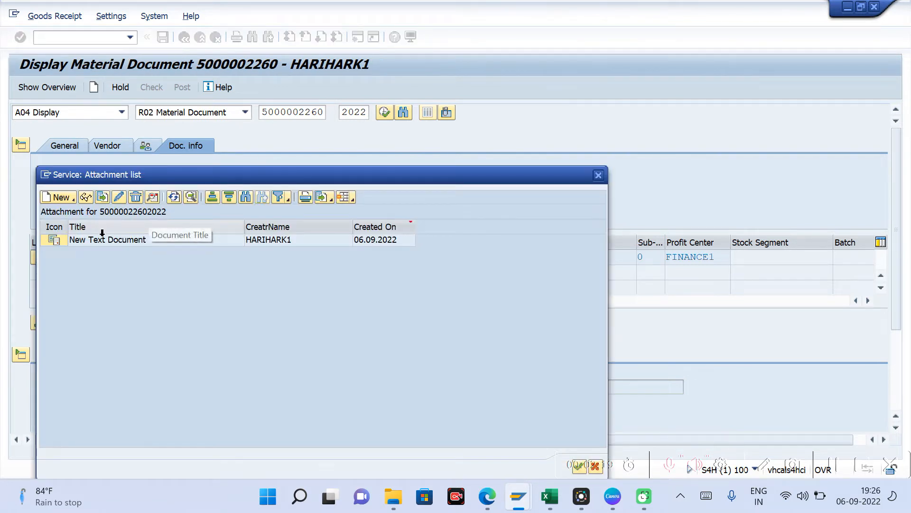
{"action": "left_click", "coordinate": [102, 240]}
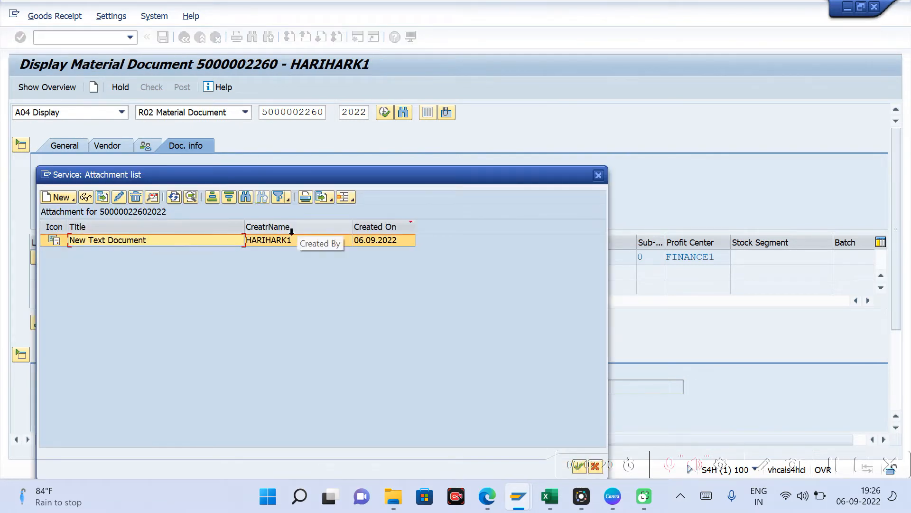
{"action": "left_click", "coordinate": [277, 241]}
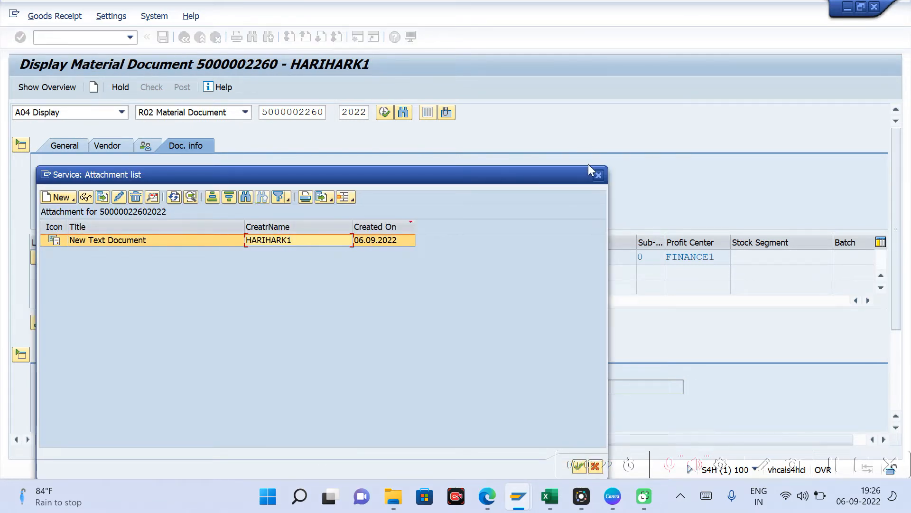
{"action": "left_click", "coordinate": [599, 173]}
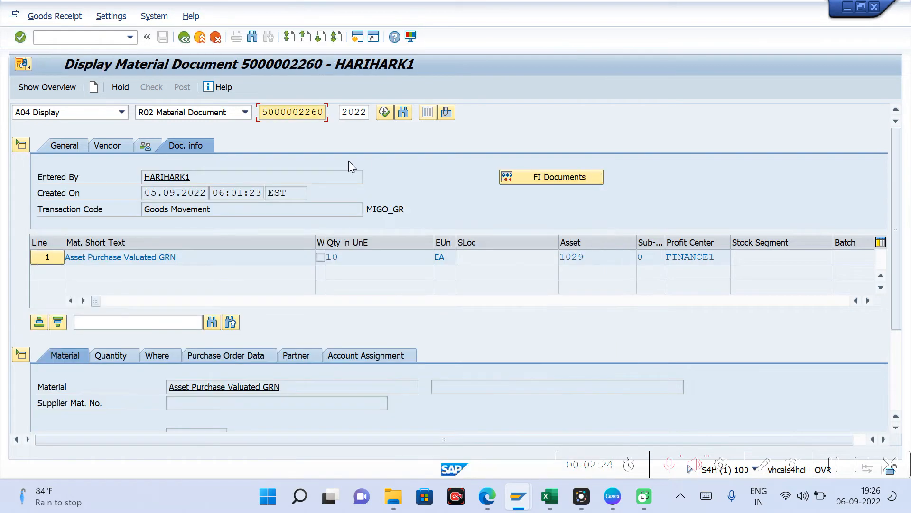
- Copy the MIGO without attachment number from cell H3 in Excel and return to the SAP material document display
{"action": "key", "text": "alt+Tab"}
{"action": "left_click", "coordinate": [734, 231]}
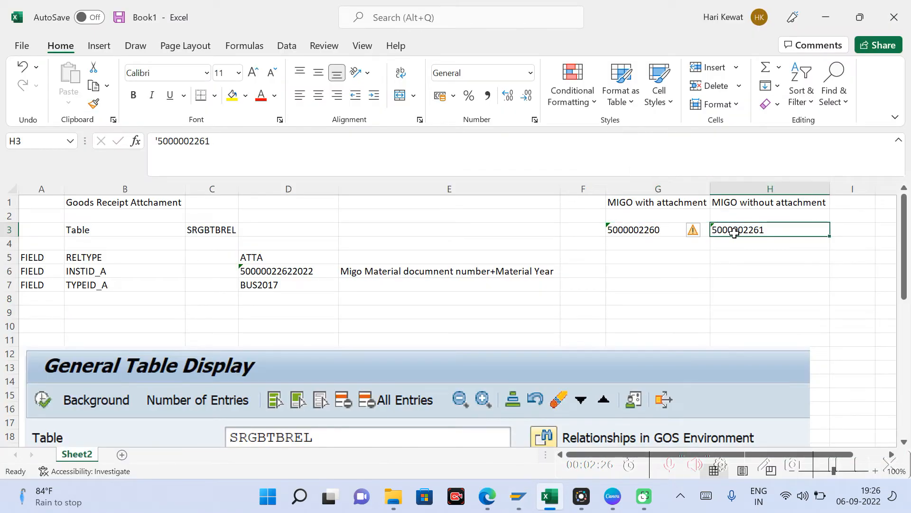
{"action": "key", "text": "ctrl+c"}
{"action": "key", "text": "alt+Tab"}
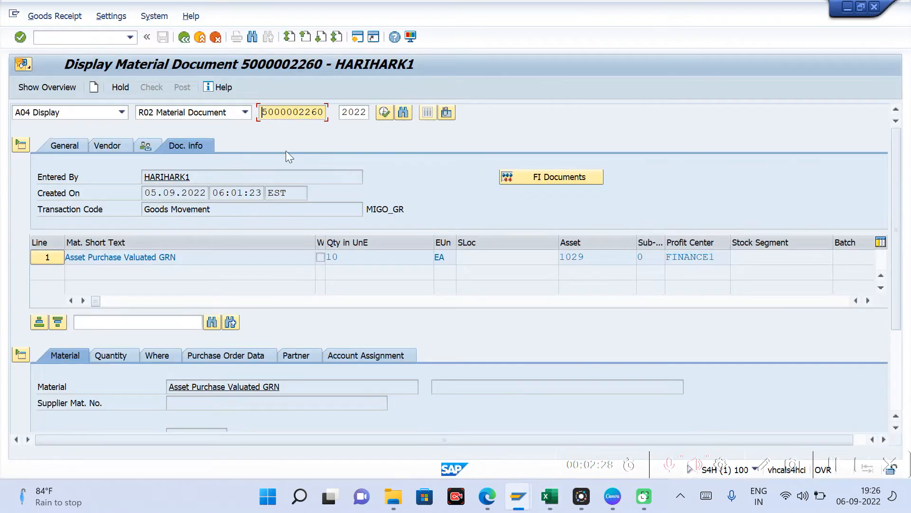
{"action": "left_click_drag", "start_coordinate": [325, 112], "coordinate": [251, 113]}
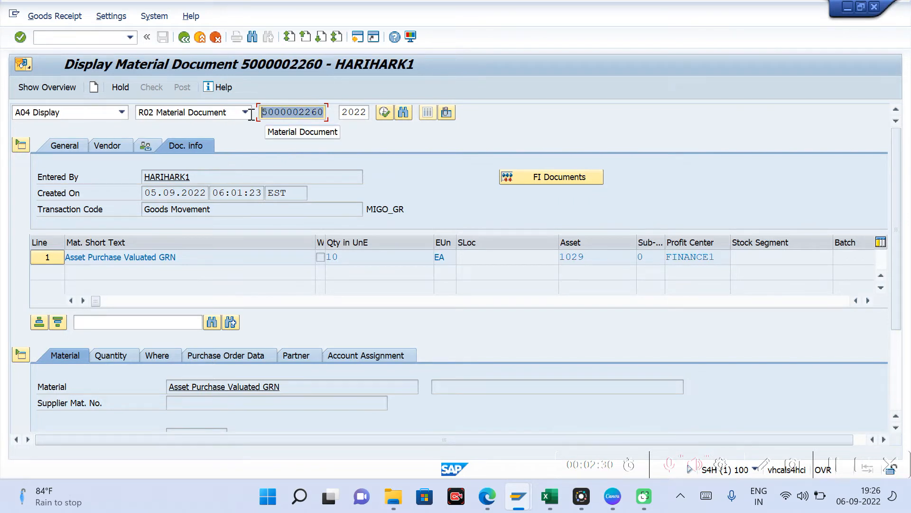
{"action": "left_click_drag", "start_coordinate": [343, 113], "coordinate": [371, 113]}
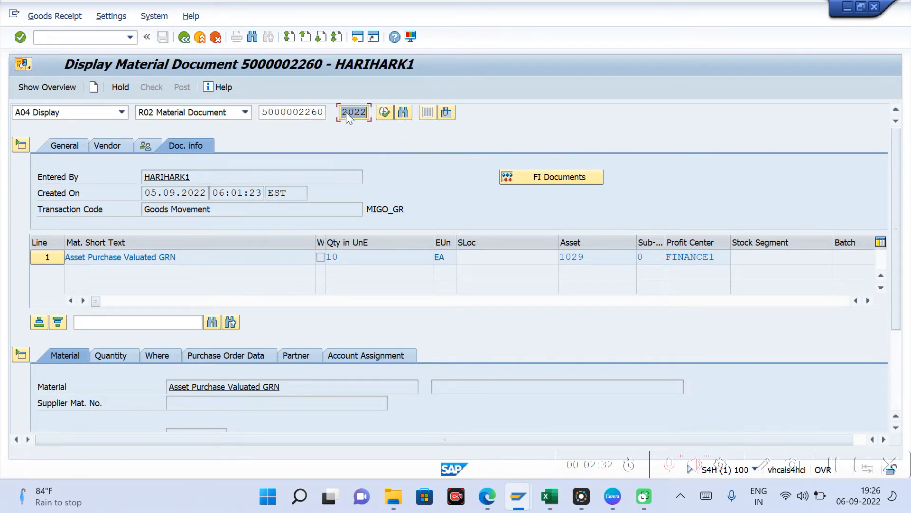
{"action": "left_click", "coordinate": [323, 112]}
{"action": "double_click", "coordinate": [323, 112]}
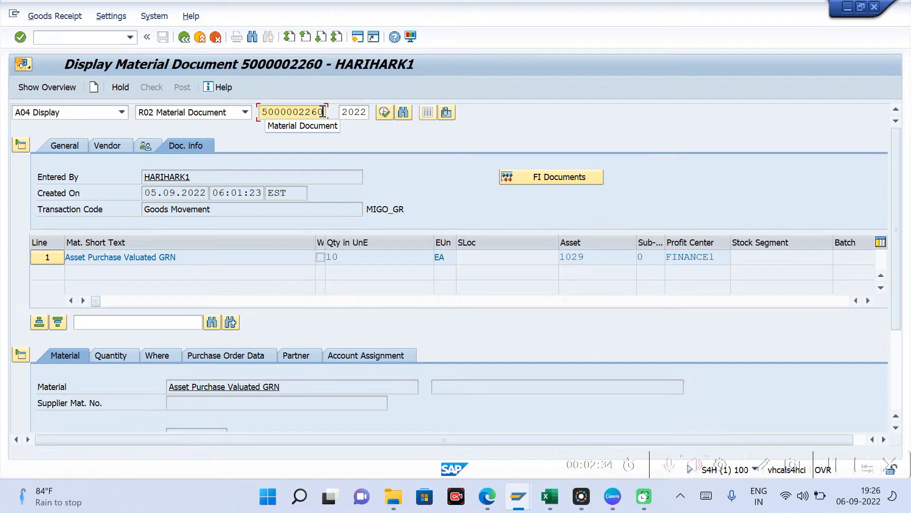
{"action": "double_click", "coordinate": [323, 112]}
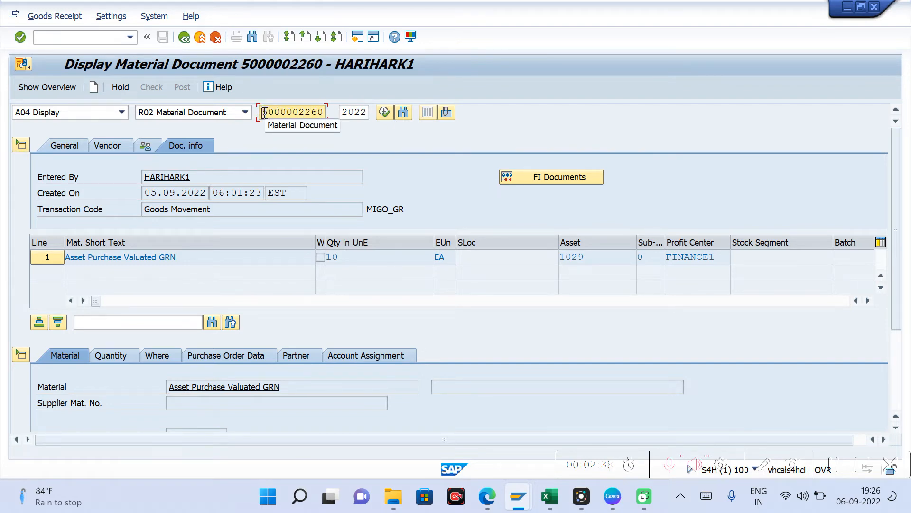
{"action": "left_click_drag", "start_coordinate": [264, 113], "coordinate": [327, 112]}
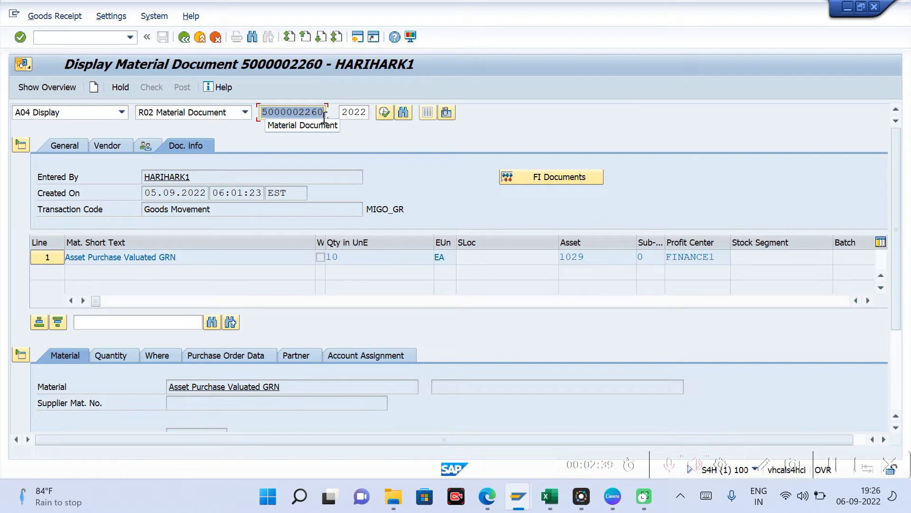
{"action": "double_click", "coordinate": [357, 112]}
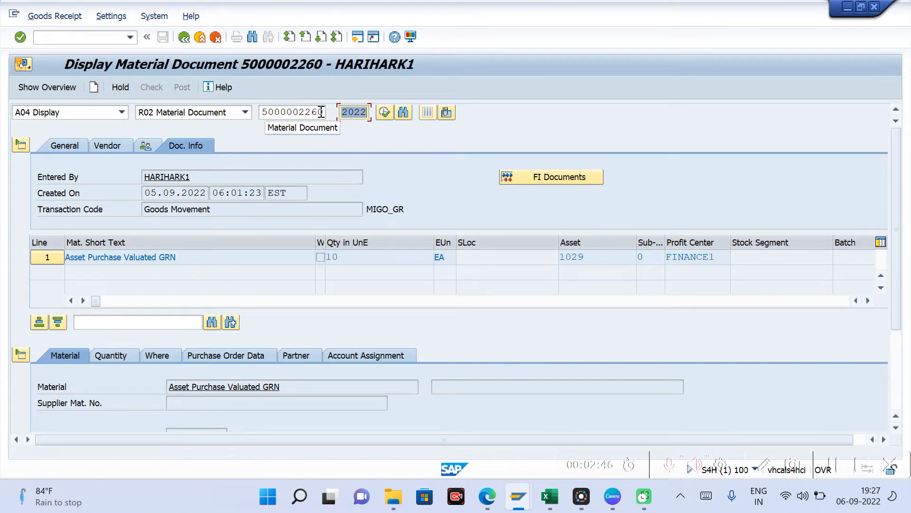
{"action": "left_click_drag", "start_coordinate": [325, 112], "coordinate": [263, 114]}
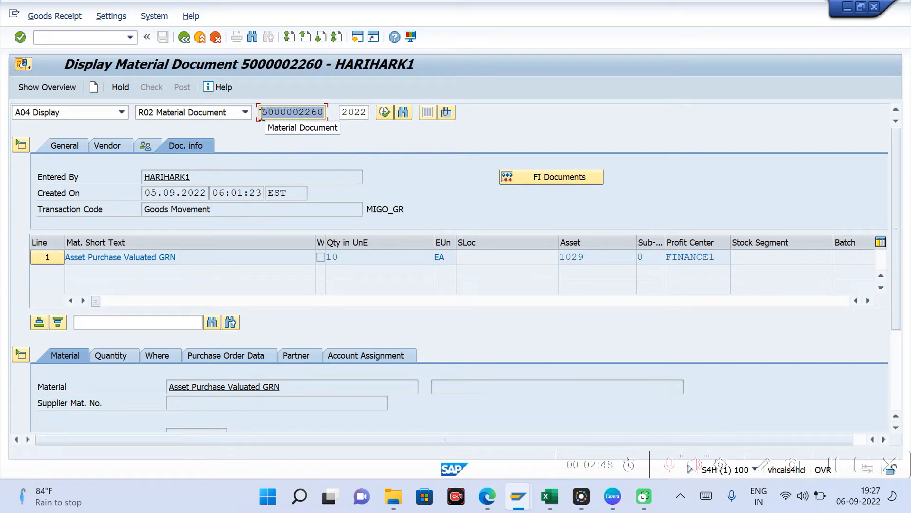
{"action": "left_click", "coordinate": [262, 115]}
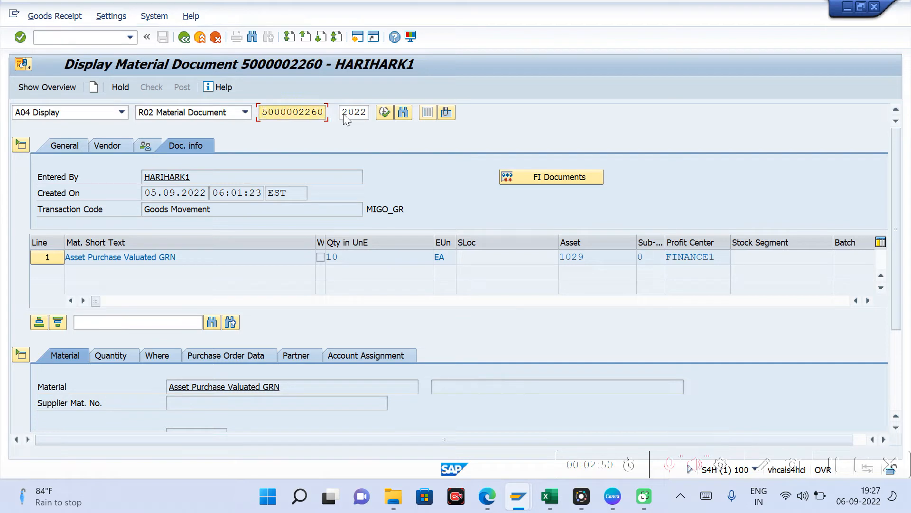
{"action": "left_click_drag", "start_coordinate": [344, 112], "coordinate": [371, 117]}
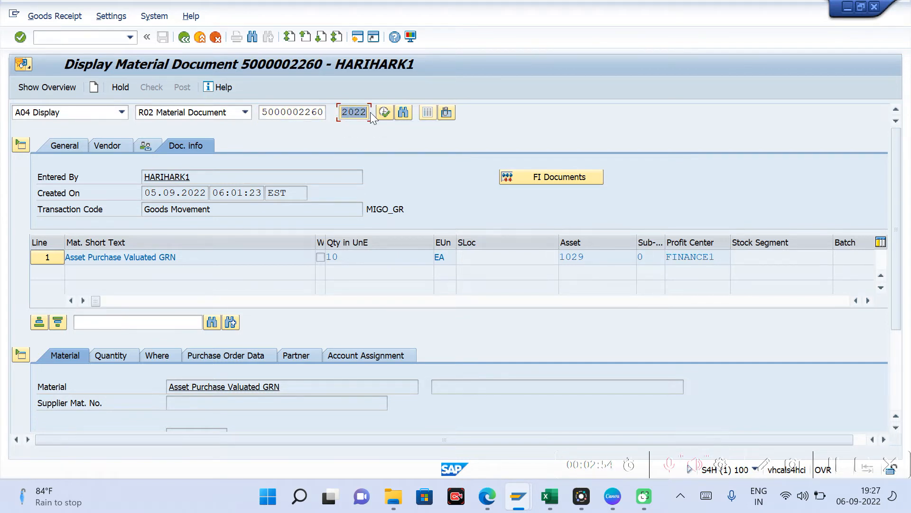
{"action": "left_click", "coordinate": [322, 112]}
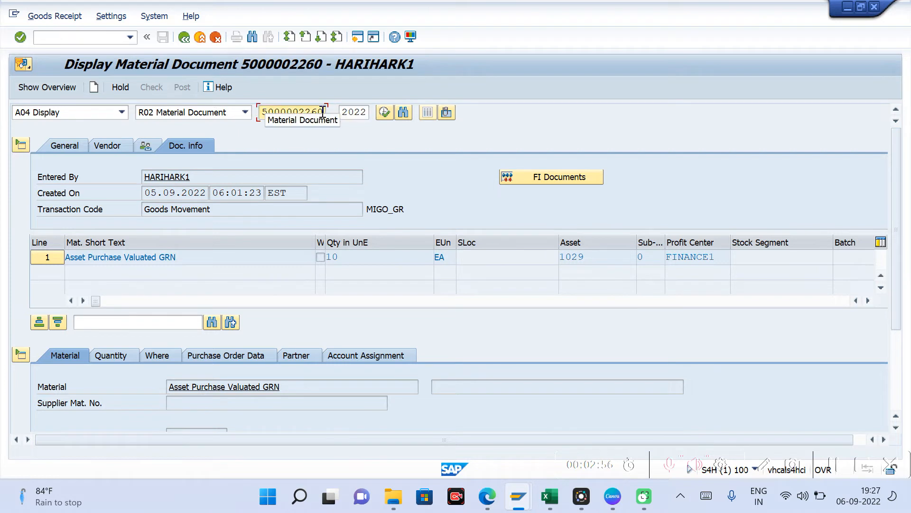
{"action": "key", "text": "BackSpace"}
{"action": "type", "text": "1"}
{"action": "key", "text": "Return"}
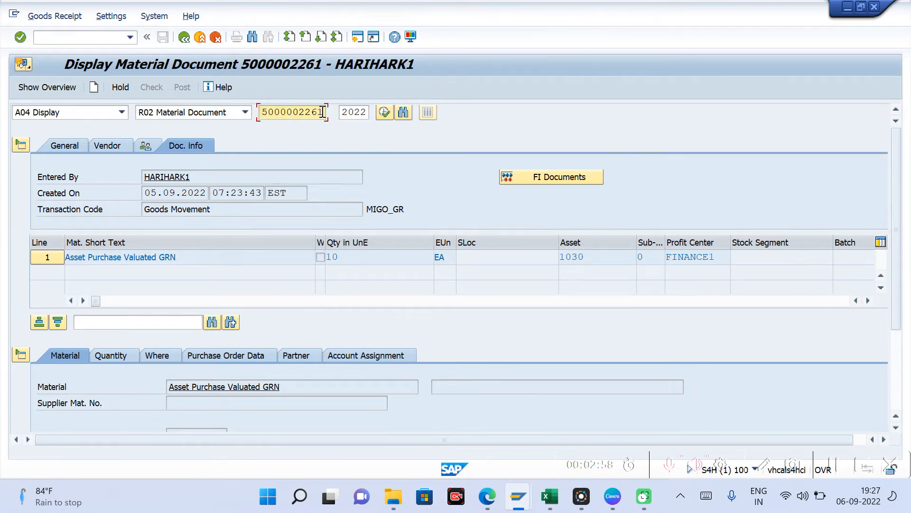
{"action": "left_click", "coordinate": [30, 65]}
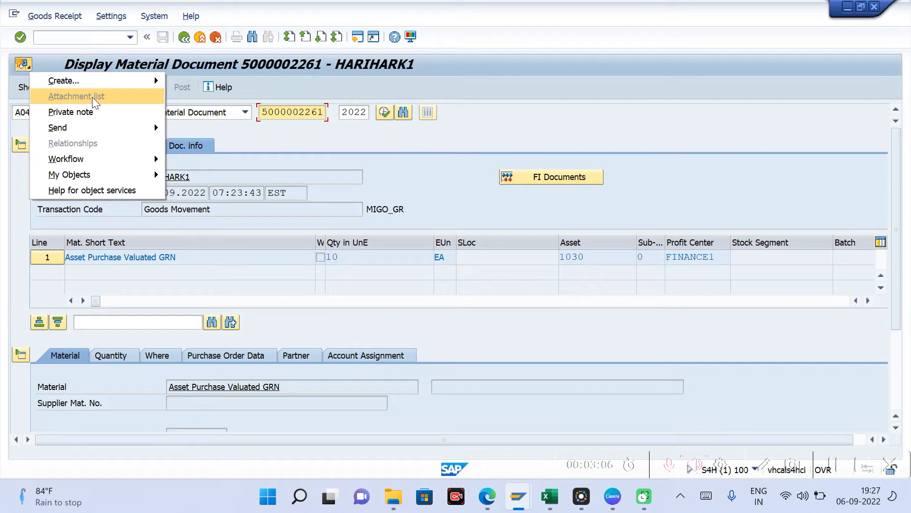
{"action": "left_click", "coordinate": [325, 112]}
{"action": "key", "text": "BackSpace"}
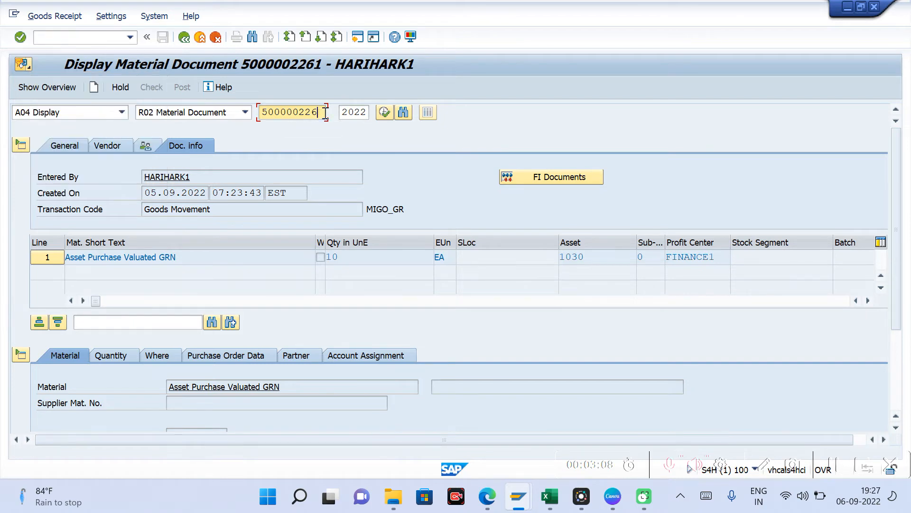
{"action": "type", "text": "0"}
{"action": "key", "text": "Return"}
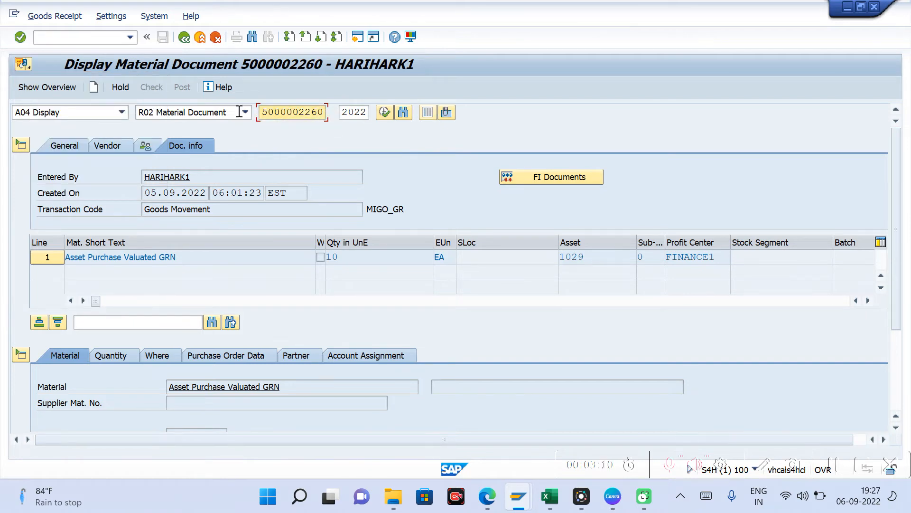
{"action": "left_click", "coordinate": [22, 64]}
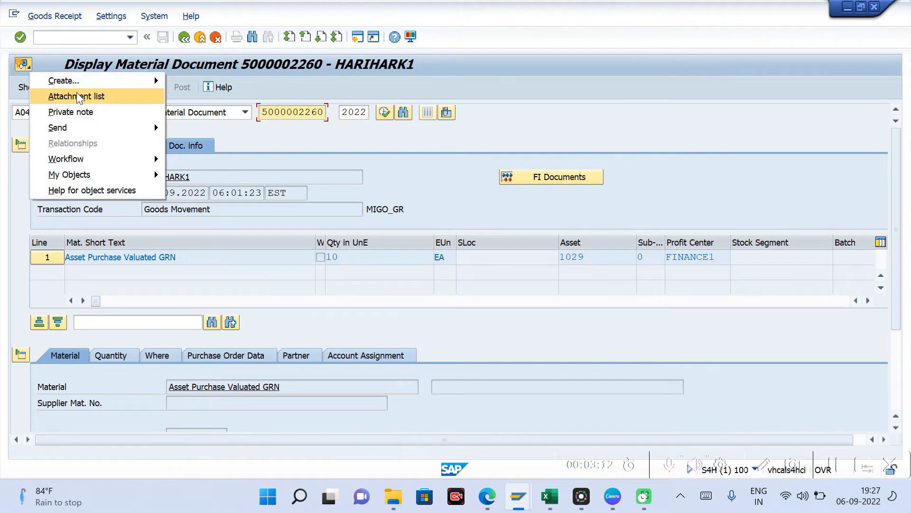
{"action": "left_click", "coordinate": [309, 158]}
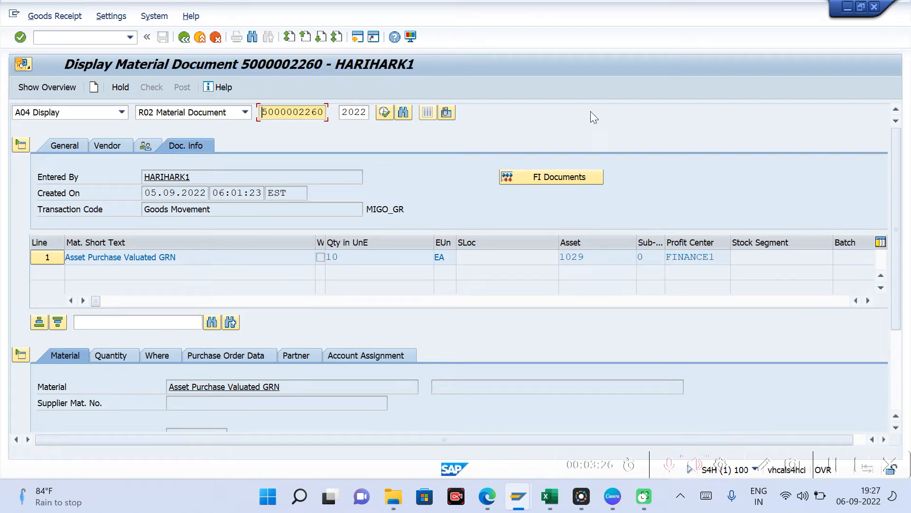
- Start transaction se16n in the SAP Easy Access session and check that table SRGBTBREL is set
{"action": "key", "text": "F3"}
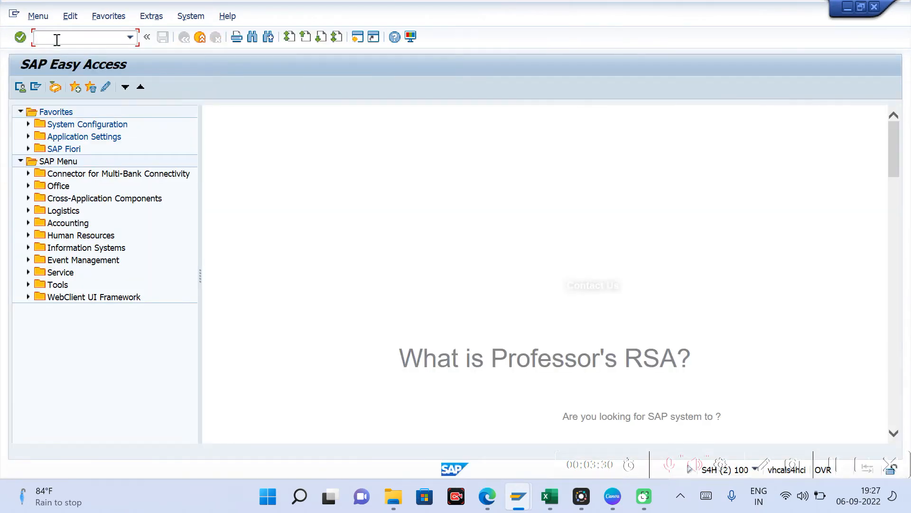
{"action": "type", "text": "se16n"}
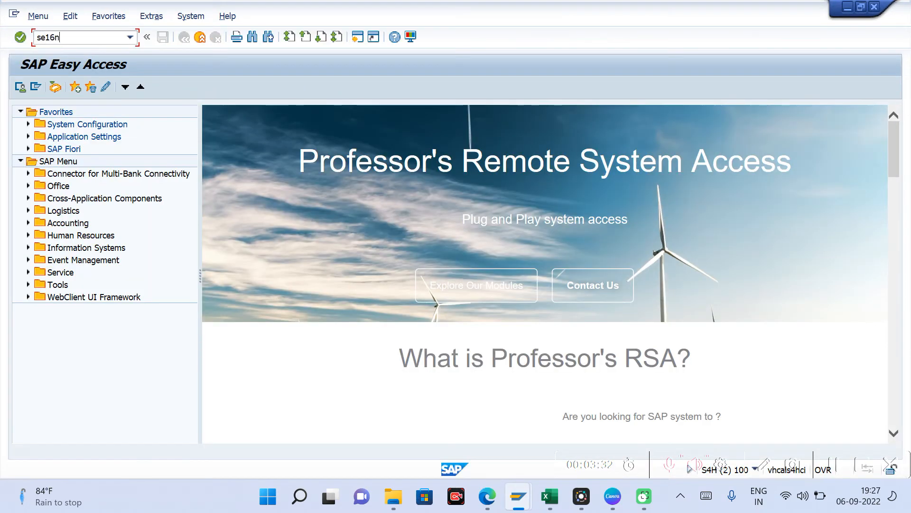
{"action": "key", "text": "Return"}
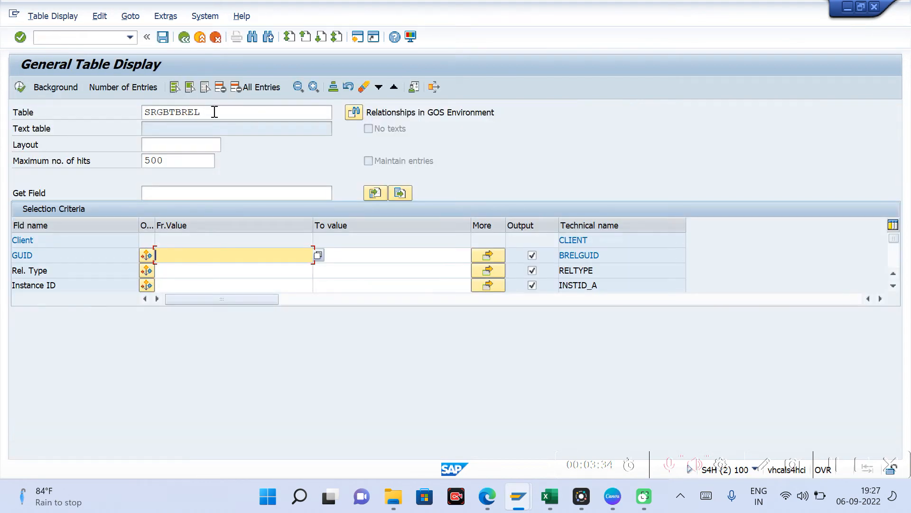
{"action": "left_click", "coordinate": [214, 112]}
{"action": "left_click_drag", "start_coordinate": [215, 112], "coordinate": [145, 113]}
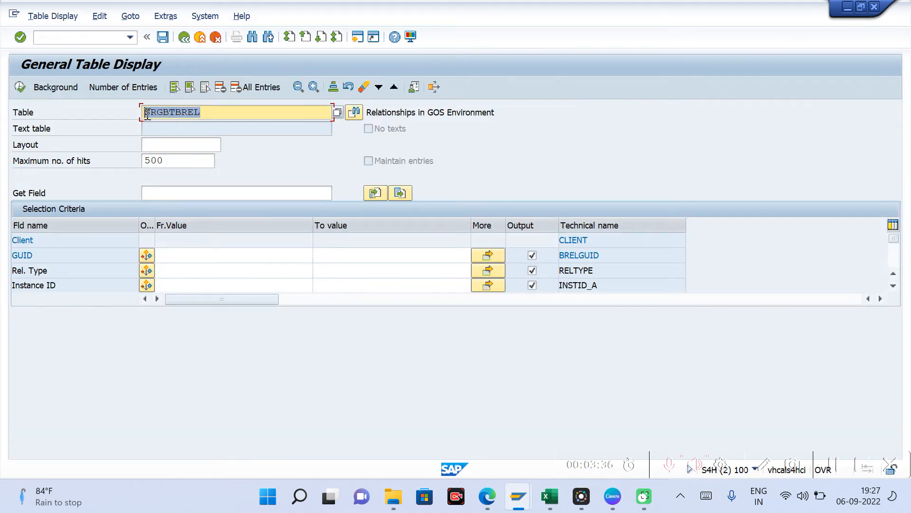
{"action": "left_click", "coordinate": [191, 117]}
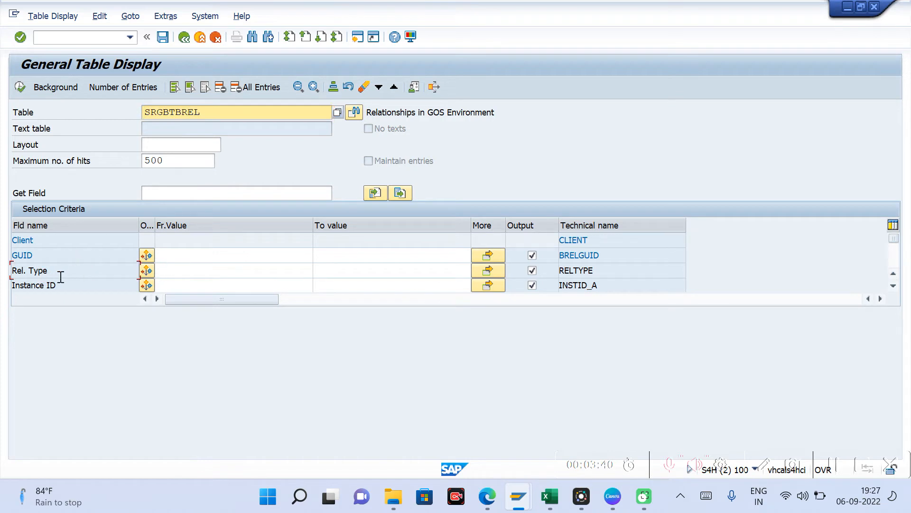
- Set the Rel. Type selection criterion to ATTA
{"action": "left_click_drag", "start_coordinate": [57, 277], "coordinate": [11, 276]}
{"action": "left_click", "coordinate": [165, 271]}
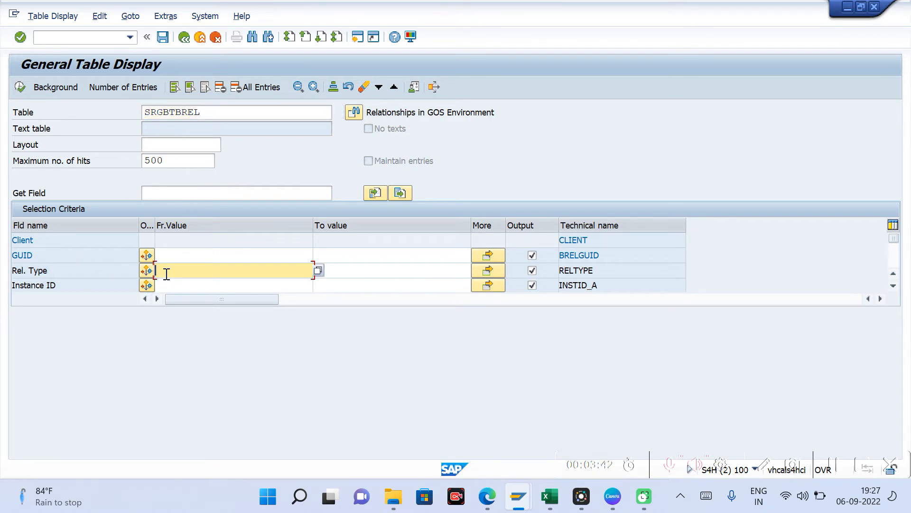
{"action": "key", "text": "Down"}
{"action": "key", "text": "Down"}
{"action": "key", "text": "Return"}
{"action": "left_click", "coordinate": [893, 285]}
{"action": "left_click", "coordinate": [893, 286]}
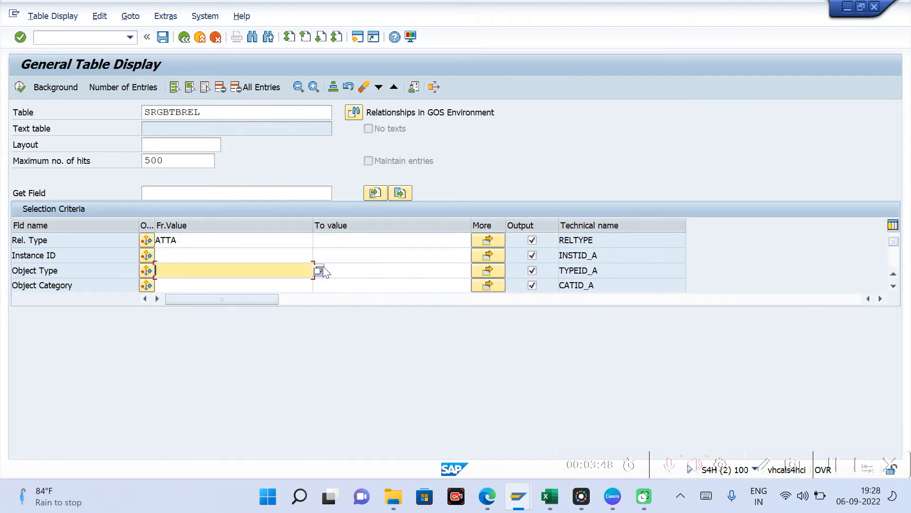
{"action": "left_click", "coordinate": [163, 255]}
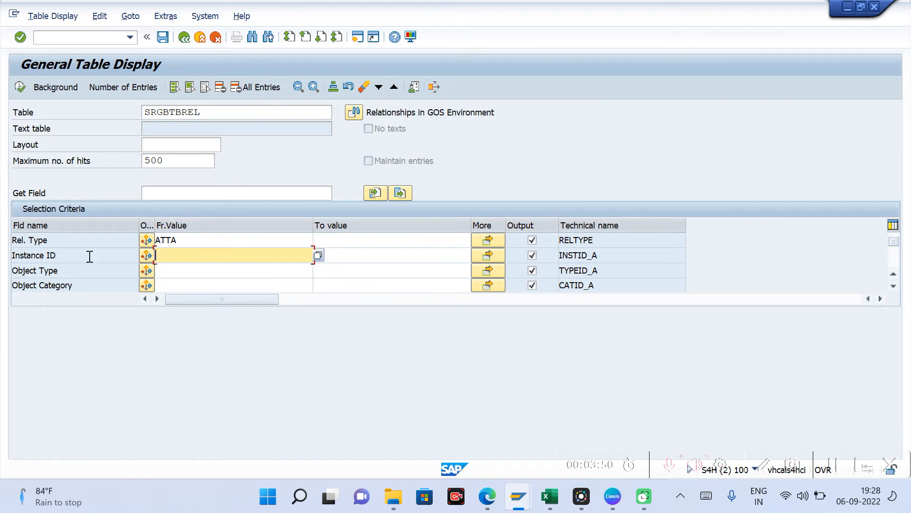
{"action": "left_click", "coordinate": [51, 260]}
{"action": "left_click_drag", "start_coordinate": [51, 260], "coordinate": [14, 260]}
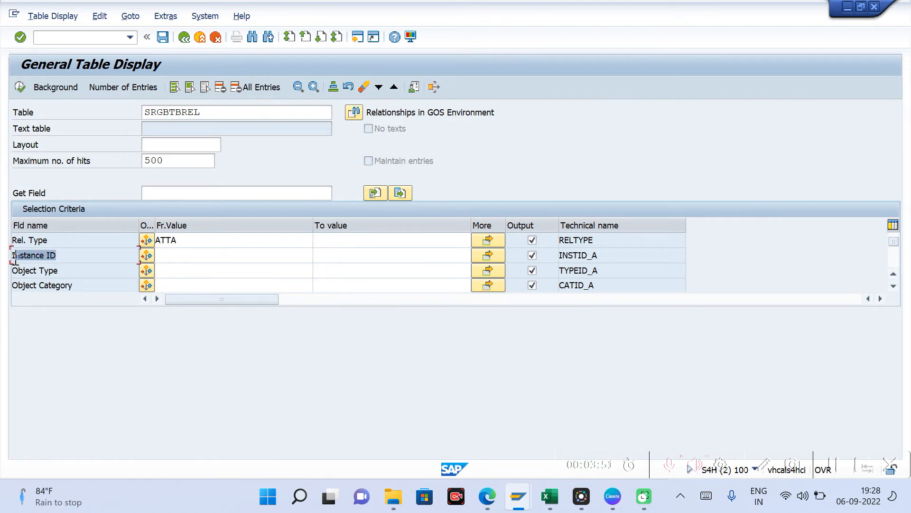
{"action": "left_click", "coordinate": [180, 255]}
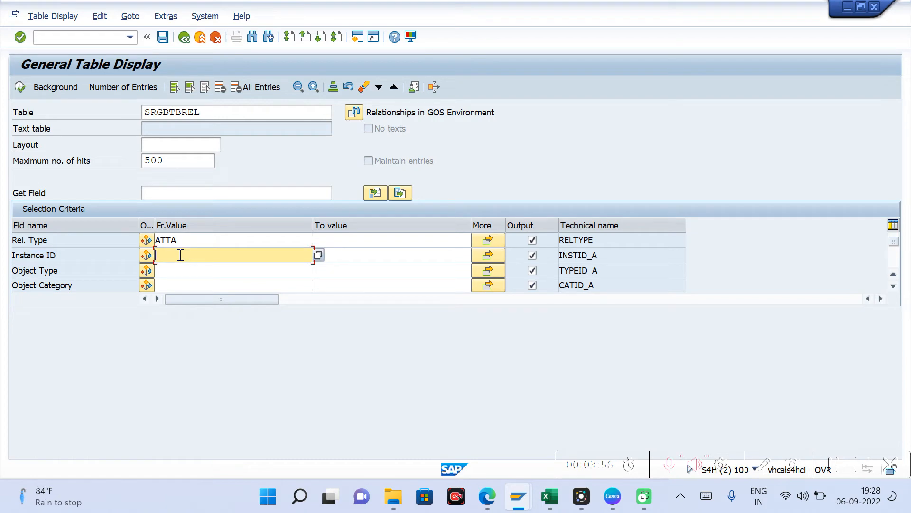
{"action": "key", "text": "alt+Tab"}
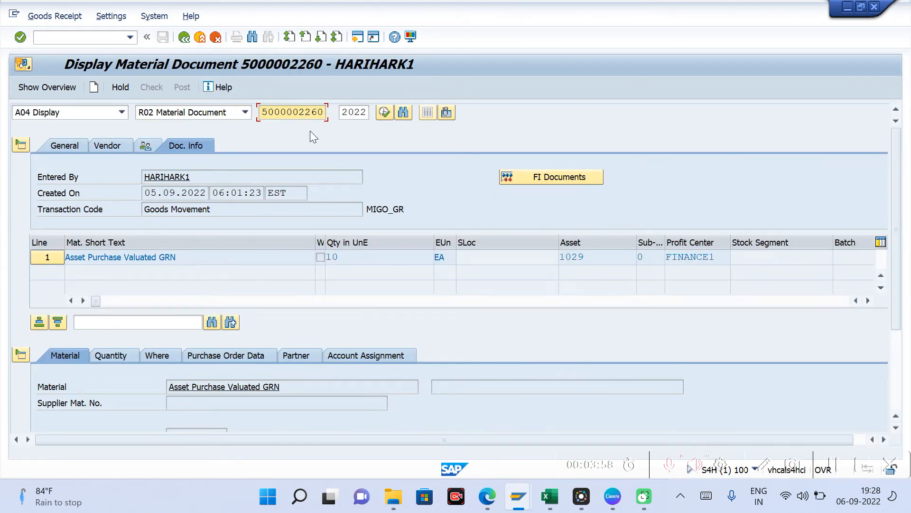
{"action": "double_click", "coordinate": [323, 115]}
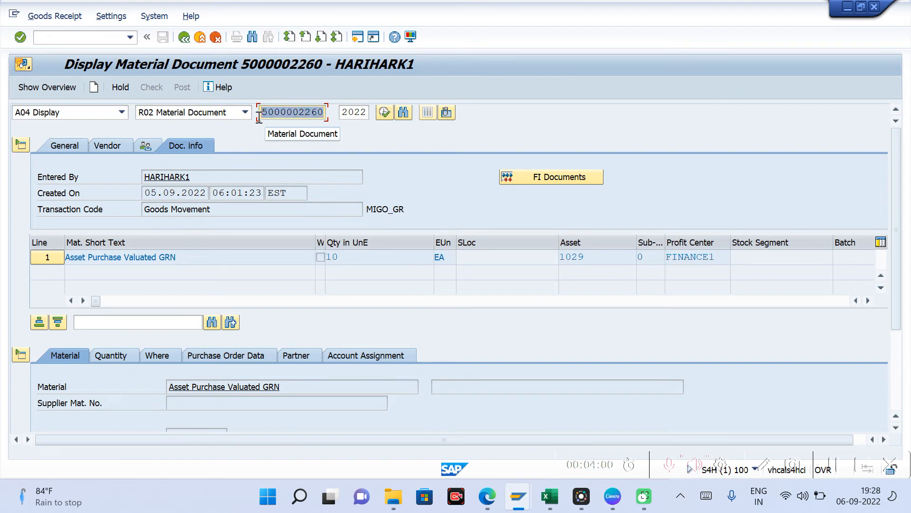
{"action": "double_click", "coordinate": [342, 116]}
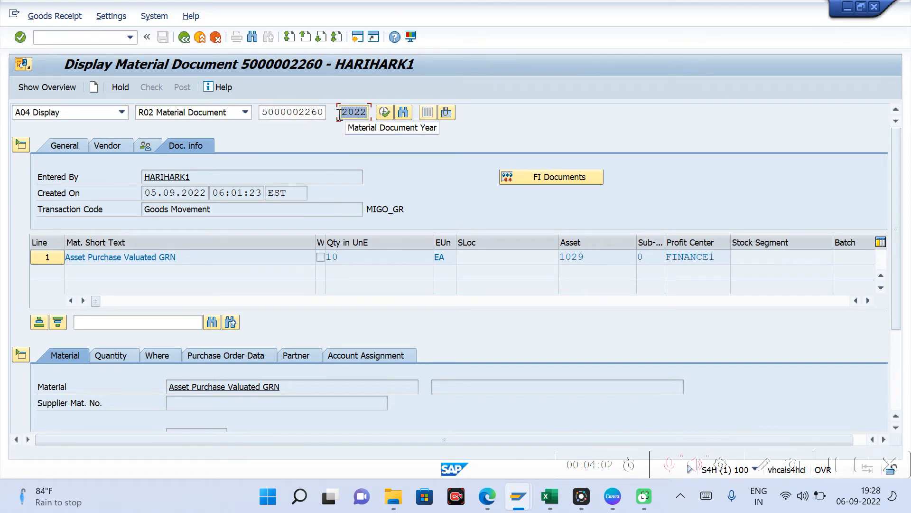
{"action": "left_click_drag", "start_coordinate": [322, 114], "coordinate": [262, 116]}
{"action": "key", "text": "ctrl+c"}
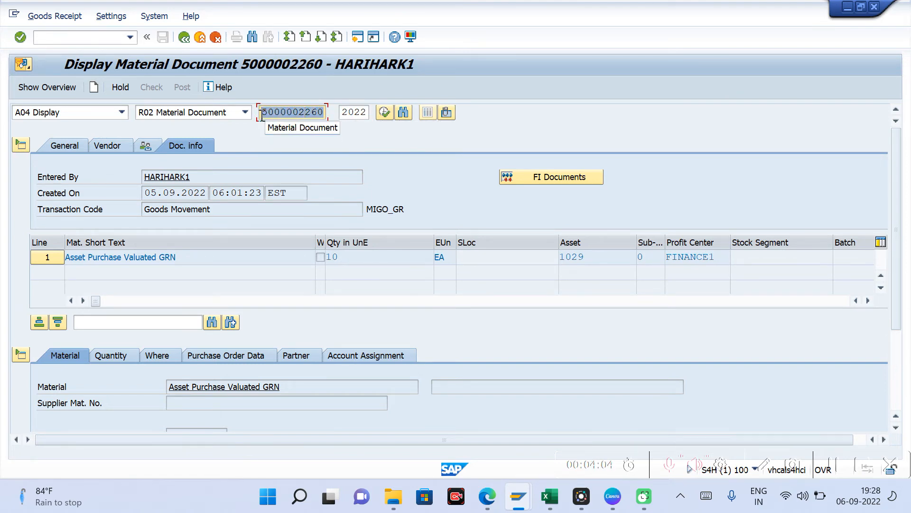
{"action": "key", "text": "alt+Tab"}
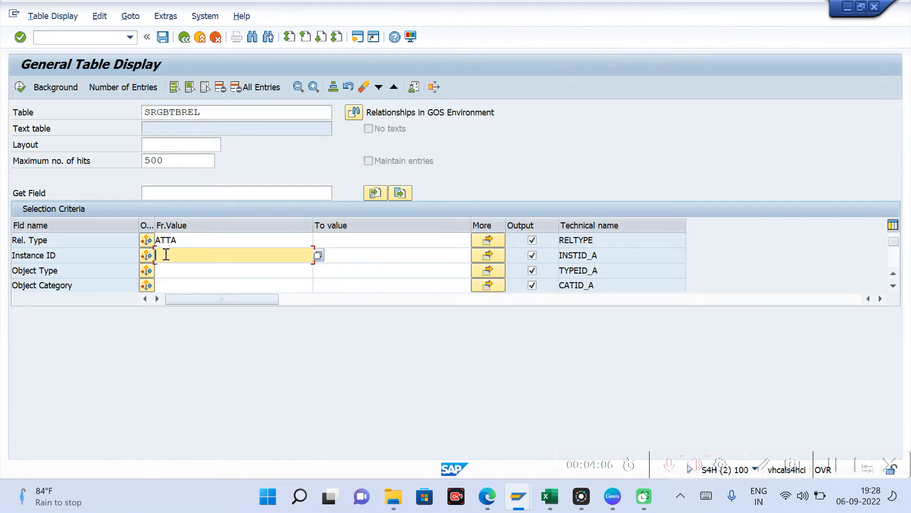
{"action": "key", "text": "alt+Tab"}
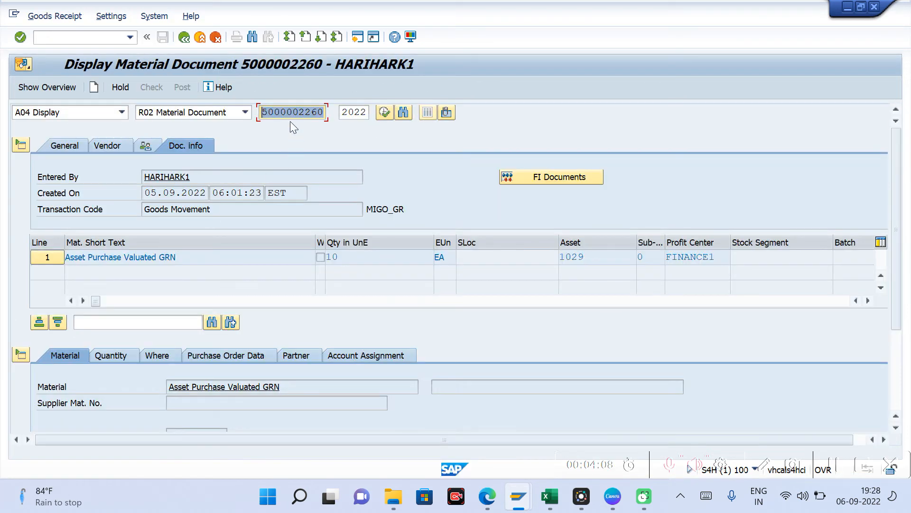
{"action": "key", "text": "alt+Tab"}
{"action": "key", "text": "ctrl+v"}
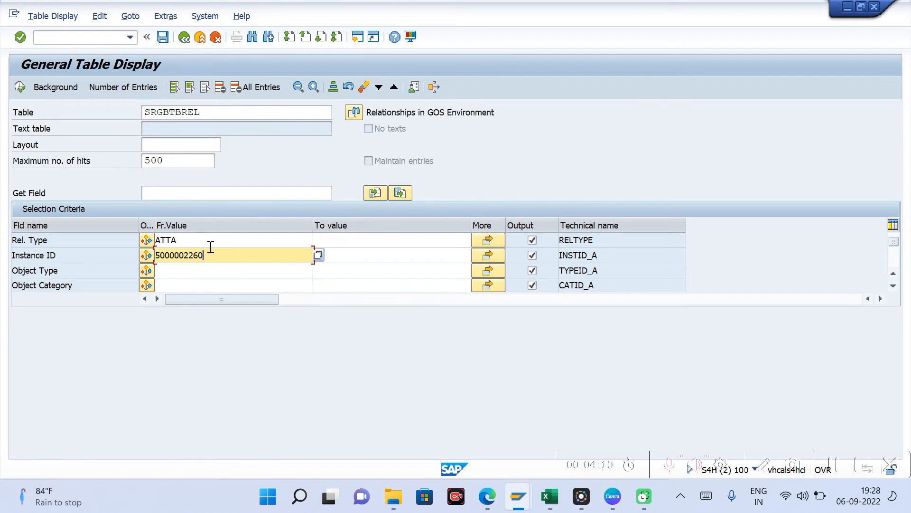
{"action": "type", "text": "2022"}
- Compare the entered Instance ID with the document number and year in the material document display
{"action": "key", "text": "alt+Tab"}
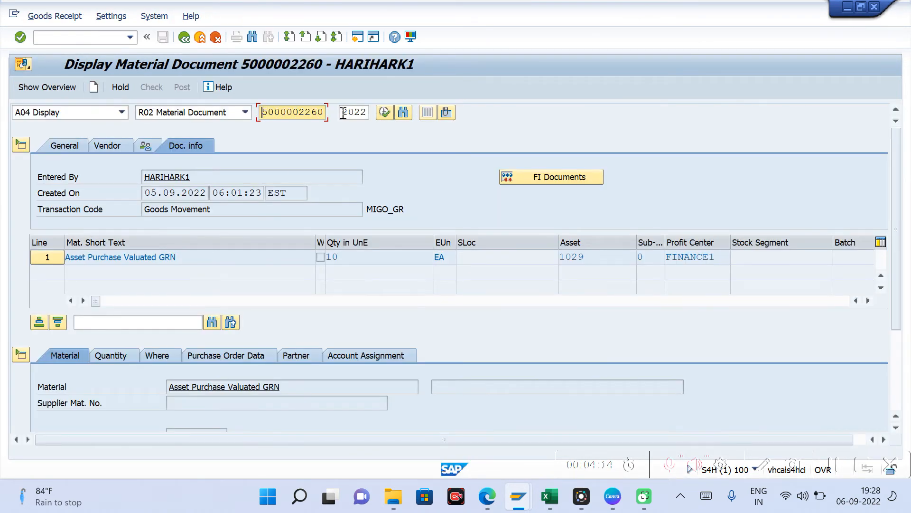
{"action": "left_click", "coordinate": [346, 113]}
{"action": "double_click", "coordinate": [322, 113]}
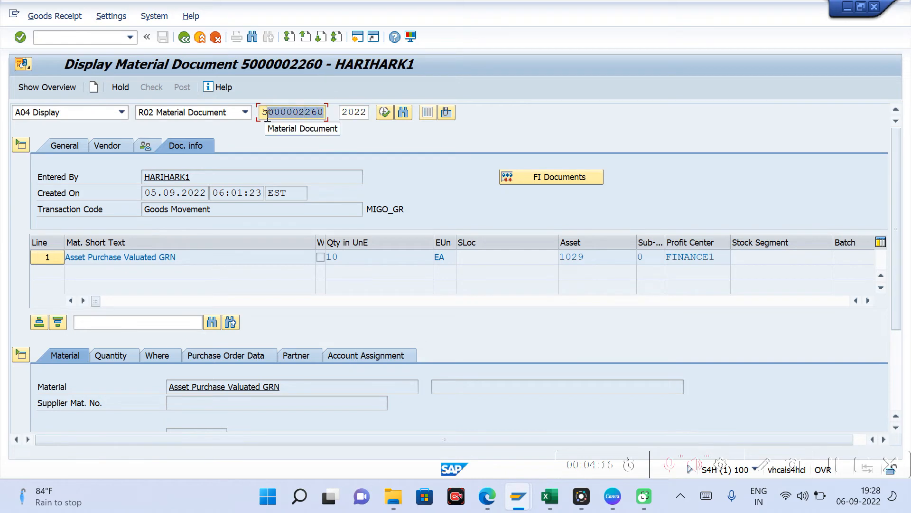
{"action": "left_click", "coordinate": [343, 115]}
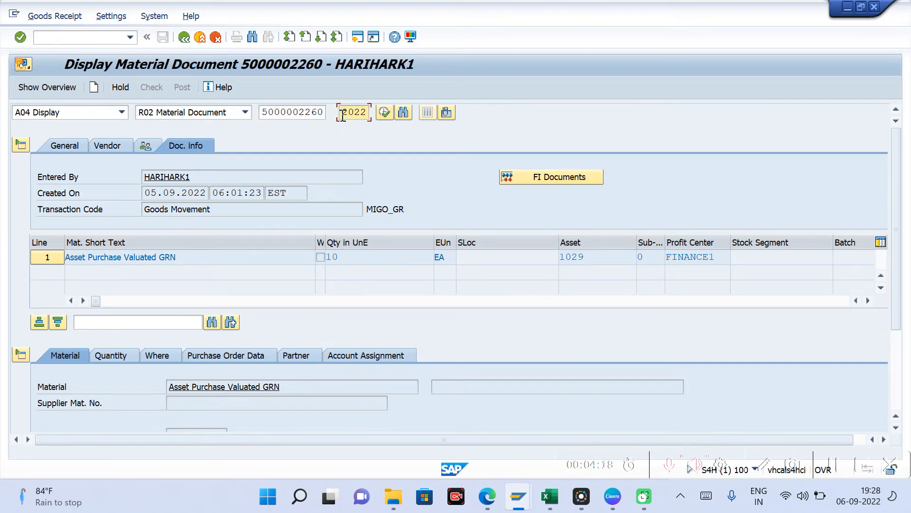
{"action": "key", "text": "alt+Tab"}
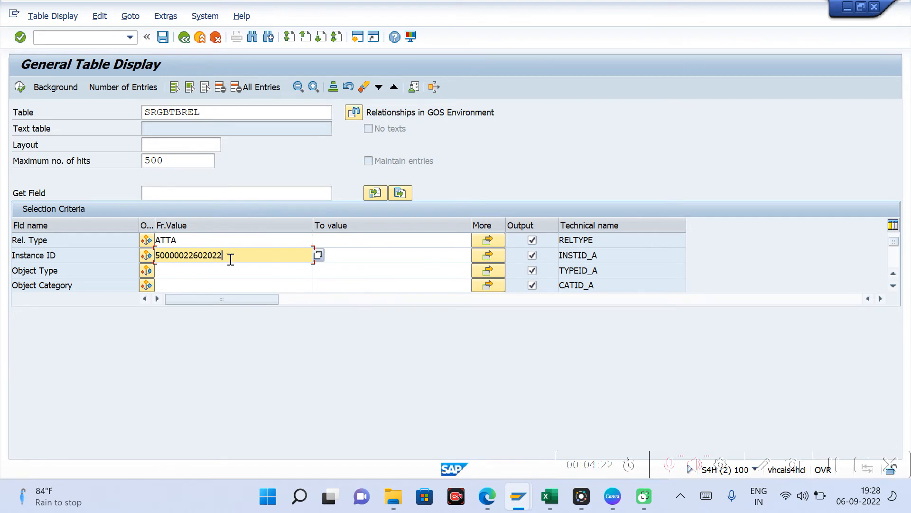
{"action": "left_click_drag", "start_coordinate": [221, 257], "coordinate": [156, 256]}
- Set the Object Type selection criterion to BUS2017
{"action": "left_click", "coordinate": [163, 272]}
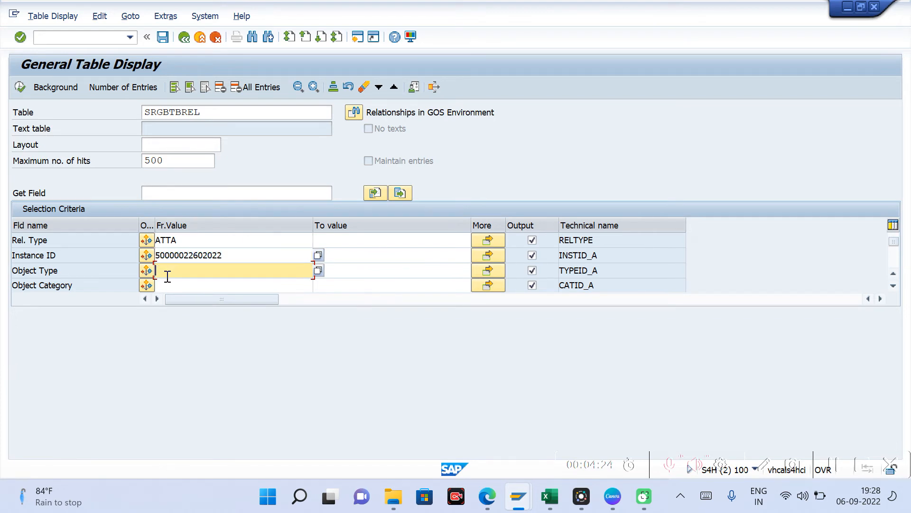
{"action": "type", "text": "bu"}
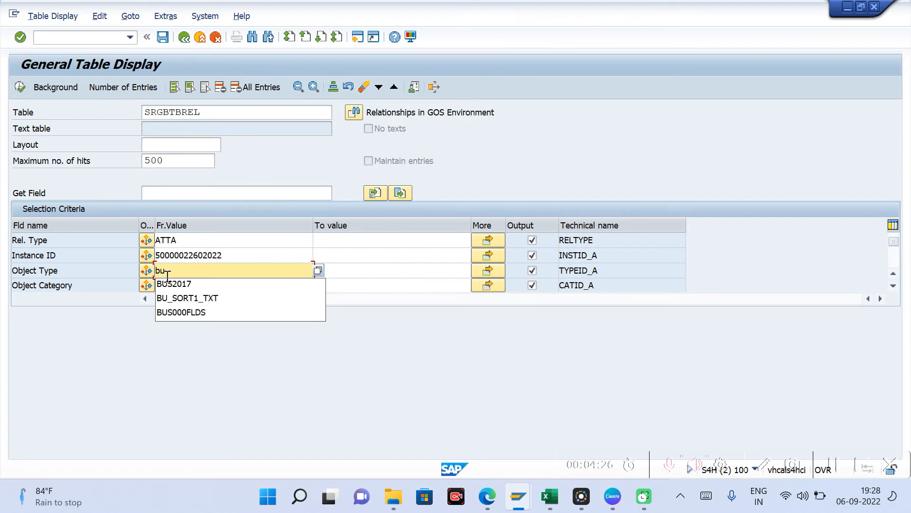
{"action": "key", "text": "Down"}
{"action": "key", "text": "Return"}
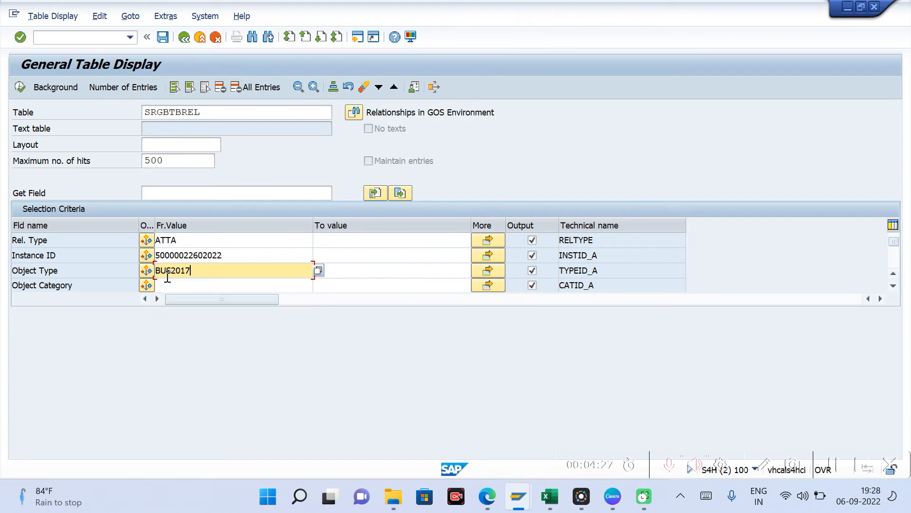
{"action": "left_click_drag", "start_coordinate": [197, 274], "coordinate": [152, 274]}
{"action": "left_click", "coordinate": [206, 271]}
{"action": "left_click_drag", "start_coordinate": [206, 271], "coordinate": [151, 273]}
- Run the SRGBTBREL query with the entered criteria and examine the Instance ID in the result list
{"action": "left_click_drag", "start_coordinate": [226, 254], "coordinate": [153, 253]}
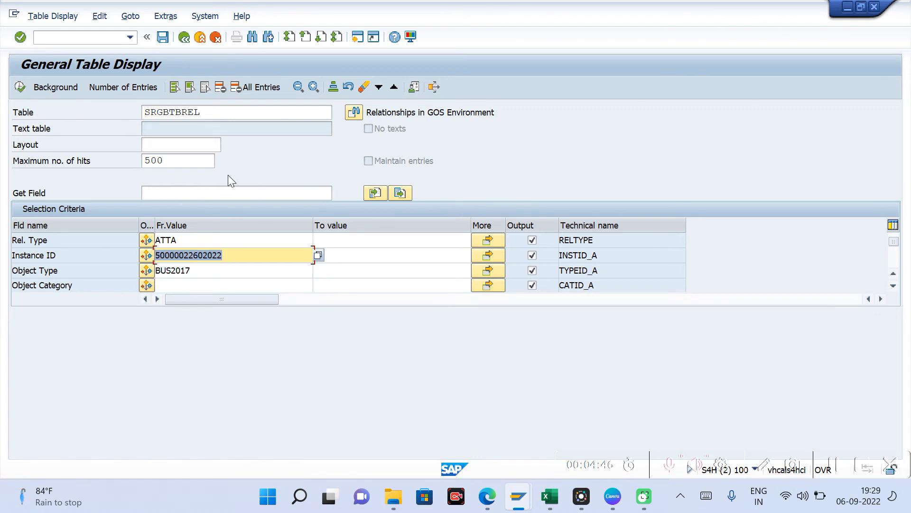
{"action": "left_click_drag", "start_coordinate": [205, 116], "coordinate": [124, 118]}
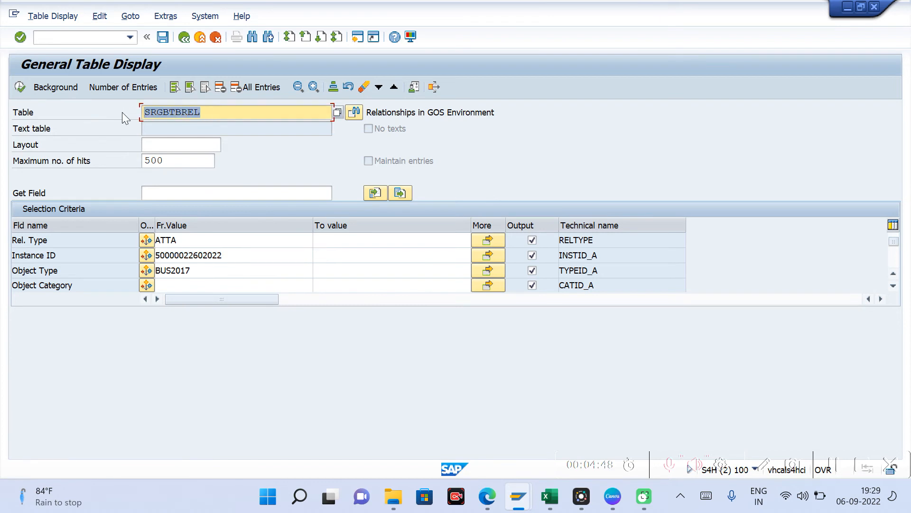
{"action": "left_click", "coordinate": [22, 91]}
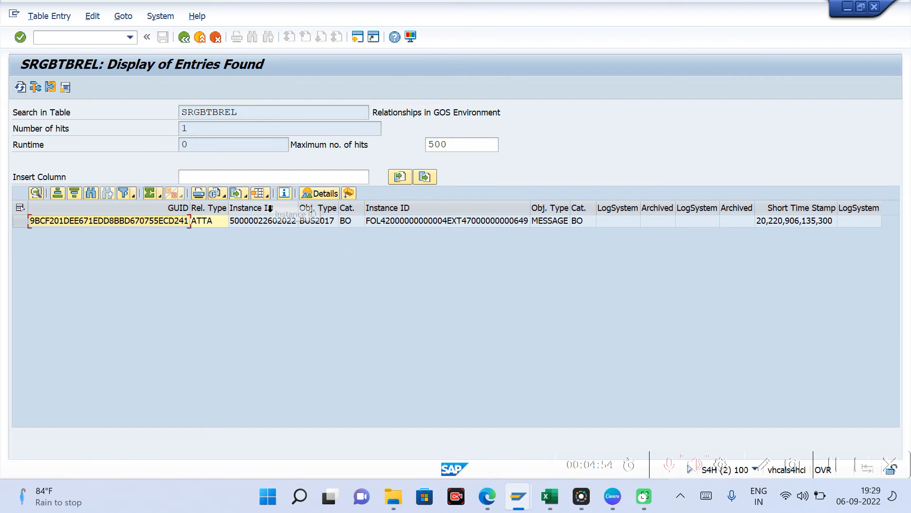
{"action": "left_click", "coordinate": [270, 222]}
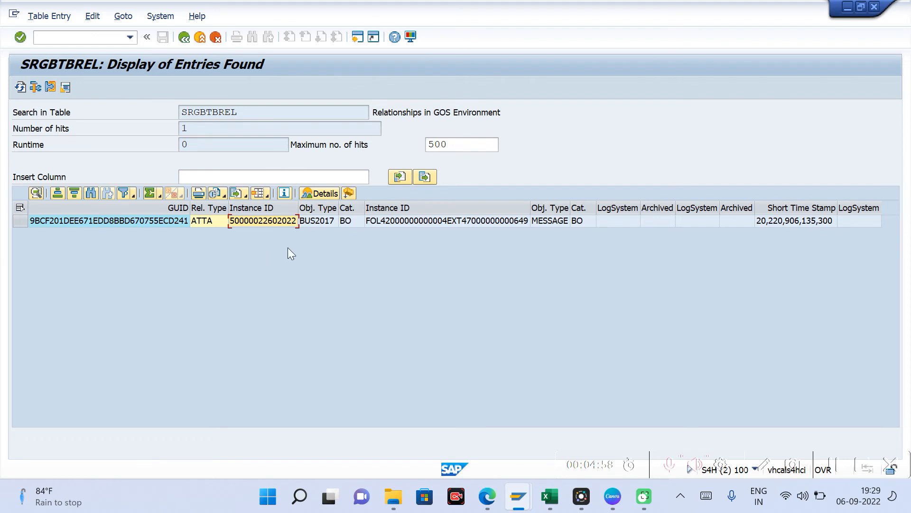
{"action": "left_click", "coordinate": [184, 38]}
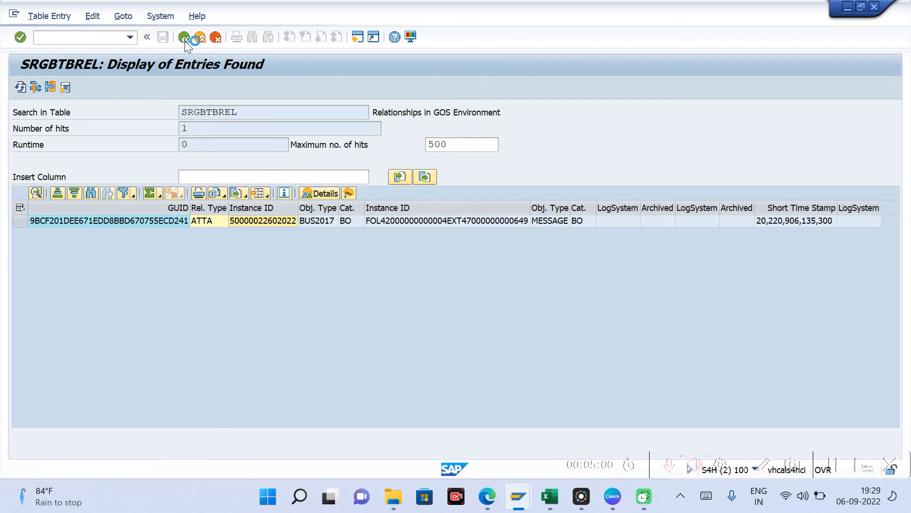
{"action": "left_click", "coordinate": [226, 253]}
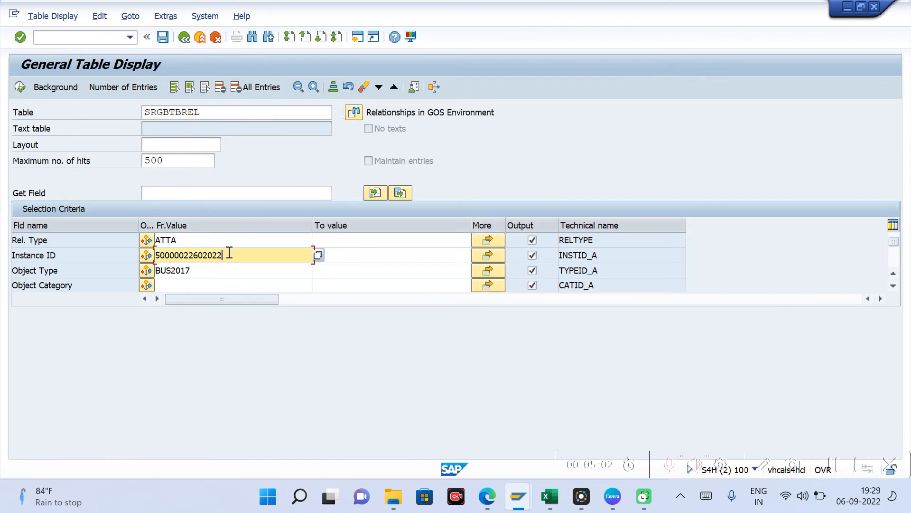
{"action": "key", "text": "BackSpace"}
{"action": "key", "text": "BackSpace"}
{"action": "key", "text": "BackSpace"}
{"action": "key", "text": "BackSpace"}
{"action": "key", "text": "BackSpace"}
{"action": "type", "text": "12022"}
{"action": "key", "text": "alt+Tab"}
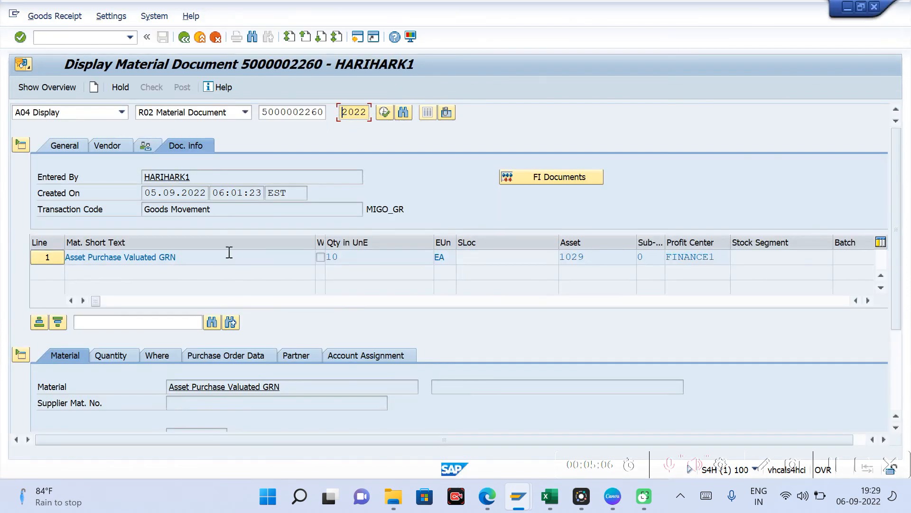
{"action": "left_click", "coordinate": [325, 112]}
{"action": "key", "text": "BackSpace"}
{"action": "type", "text": "1"}
{"action": "key", "text": "Return"}
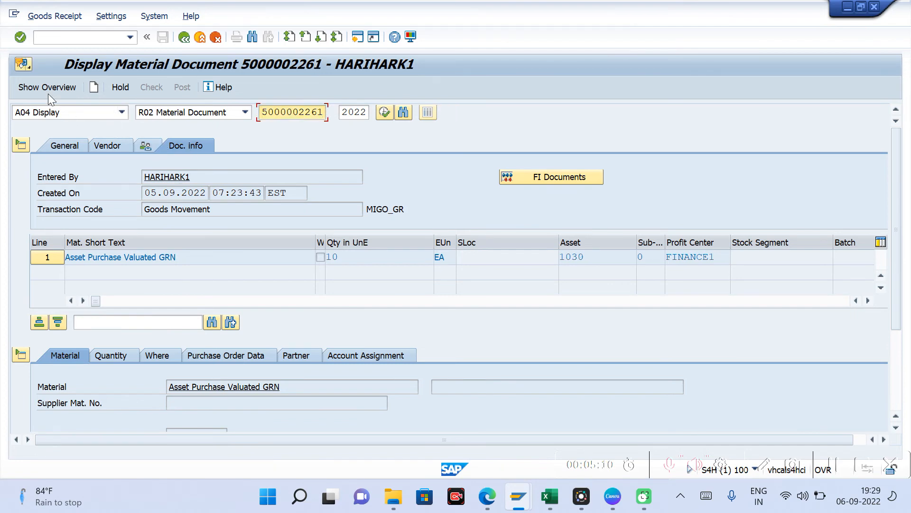
{"action": "left_click", "coordinate": [31, 70]}
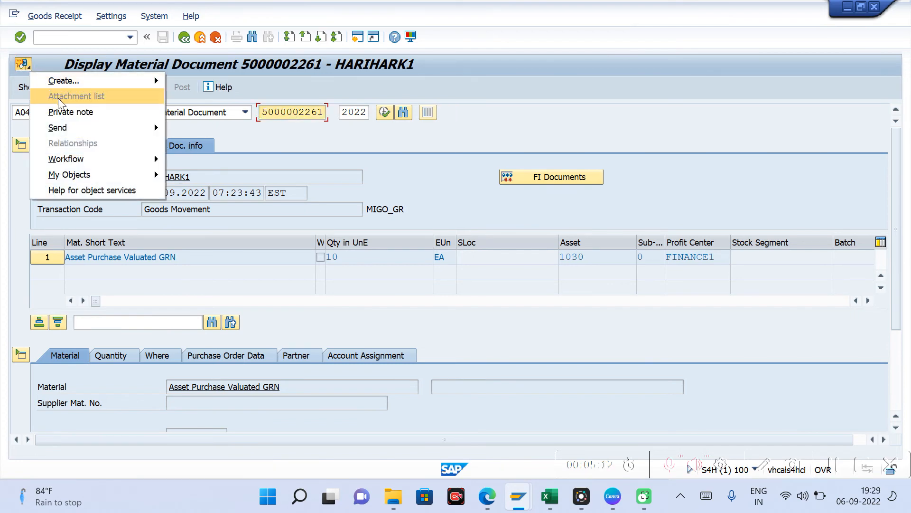
{"action": "left_click", "coordinate": [78, 98]}
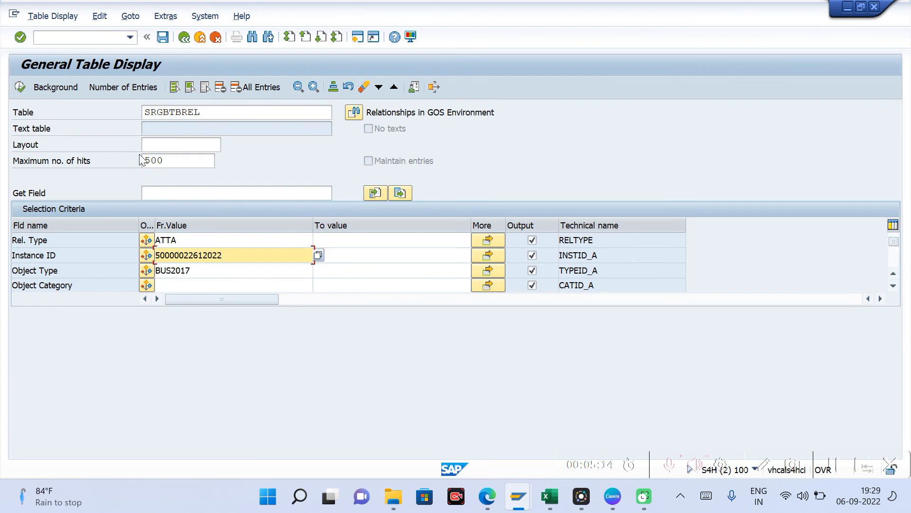
- Run the query for the second document and review the relation type, instance ID, object type and table name used
{"action": "left_click", "coordinate": [19, 88]}
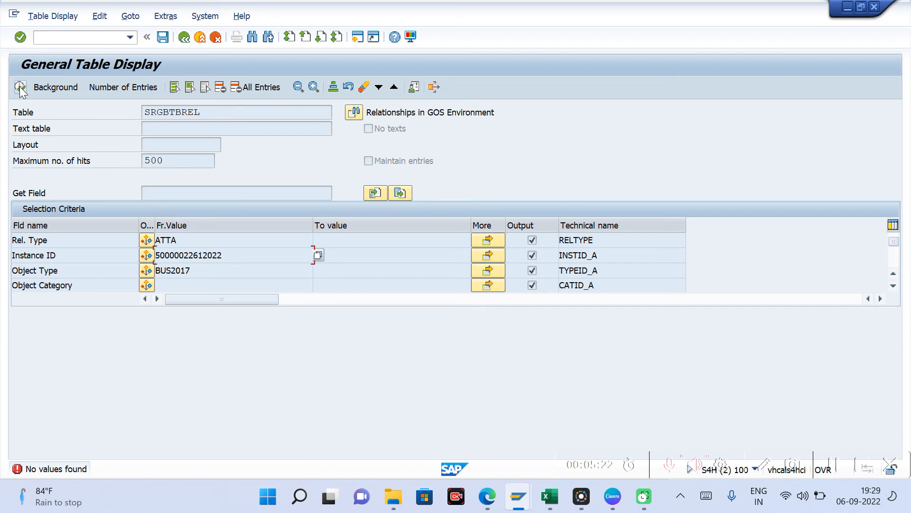
{"action": "left_click", "coordinate": [179, 239]}
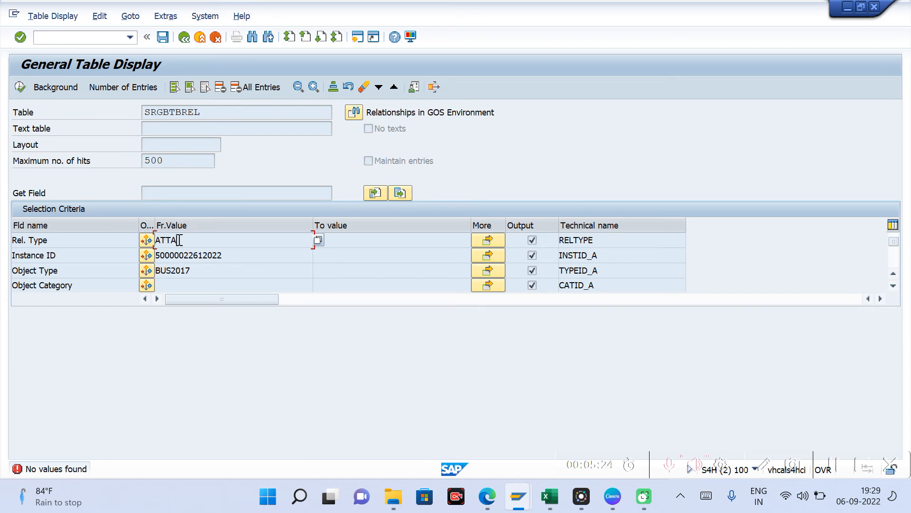
{"action": "left_click", "coordinate": [601, 245]}
{"action": "left_click_drag", "start_coordinate": [189, 239], "coordinate": [156, 240]}
{"action": "left_click", "coordinate": [229, 257]}
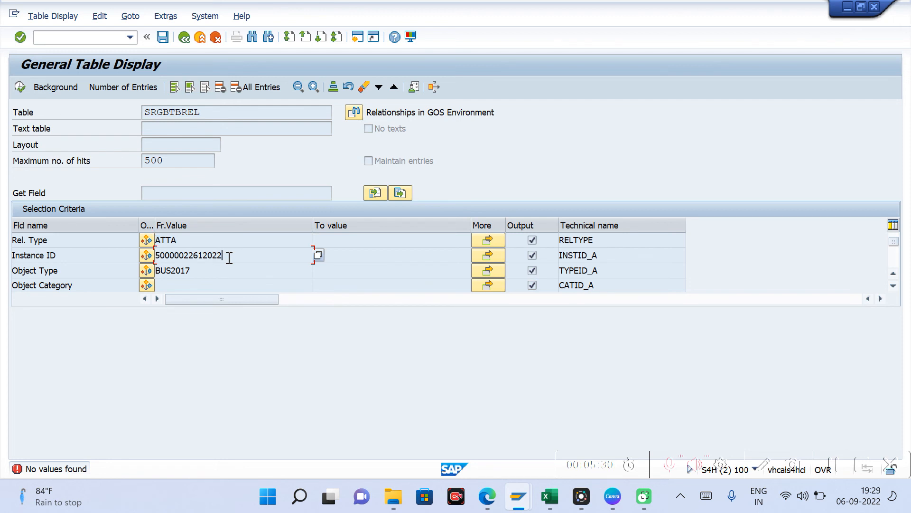
{"action": "left_click_drag", "start_coordinate": [229, 256], "coordinate": [155, 271]}
{"action": "left_click", "coordinate": [199, 270]}
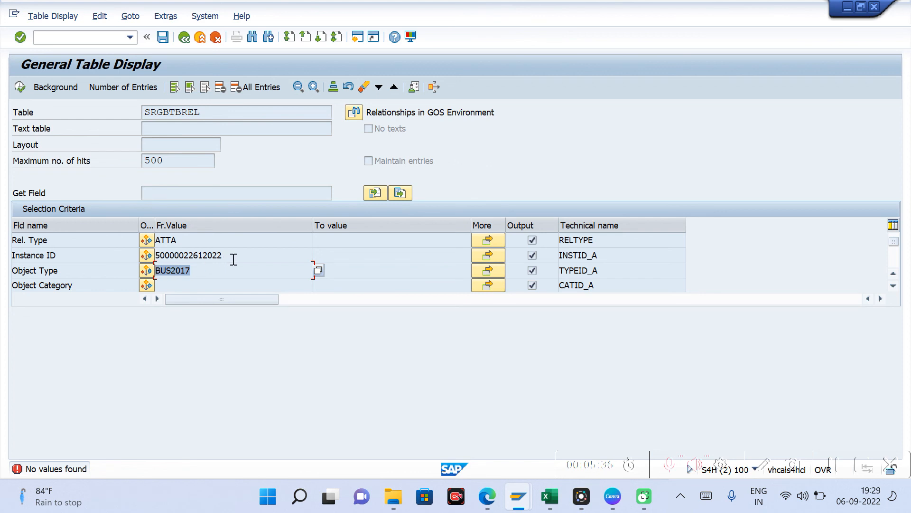
{"action": "left_click_drag", "start_coordinate": [233, 257], "coordinate": [159, 256]}
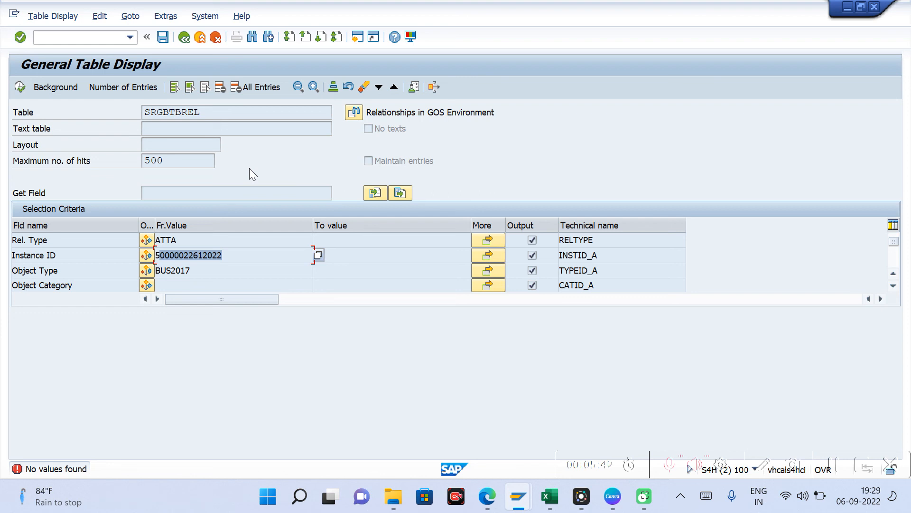
{"action": "left_click_drag", "start_coordinate": [228, 256], "coordinate": [176, 227]}
{"action": "left_click", "coordinate": [216, 113]}
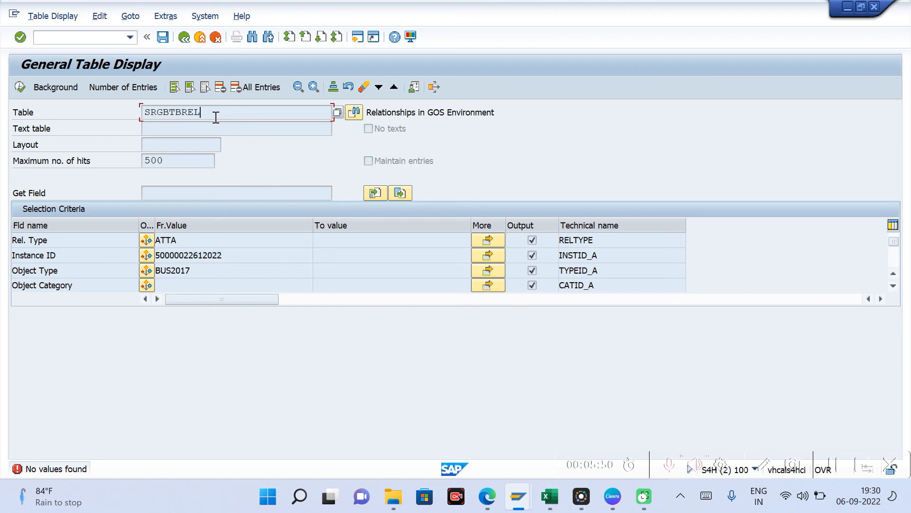
{"action": "left_click_drag", "start_coordinate": [216, 117], "coordinate": [145, 118]}
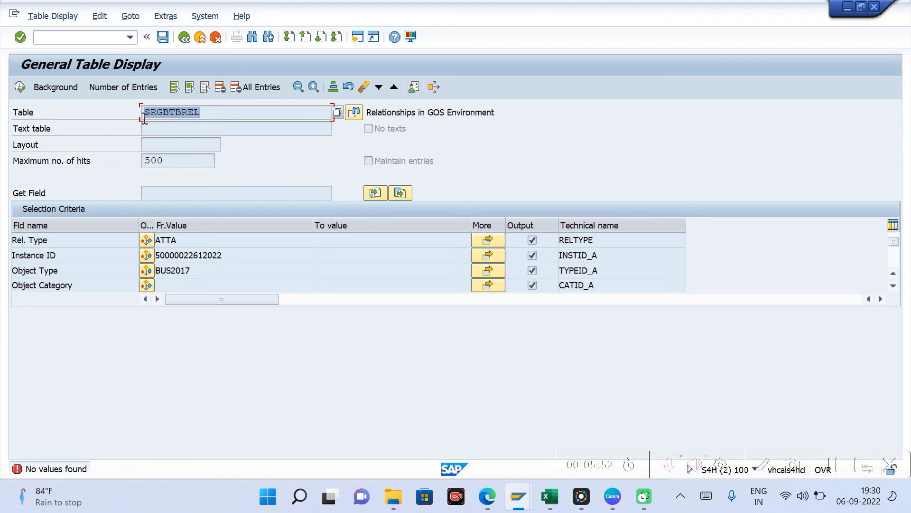